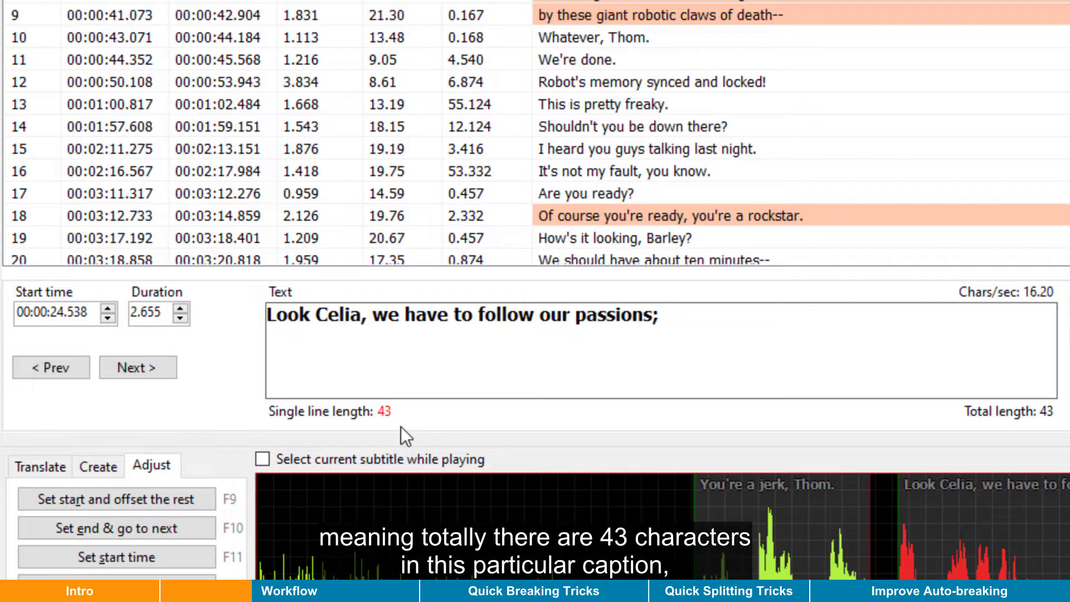
Browse the available subtitle rule profiles from Amazon Prime through Netflix and SW2, and close the list.
{"action": "left_click_drag", "start_coordinate": [660, 322], "coordinate": [246, 330]}
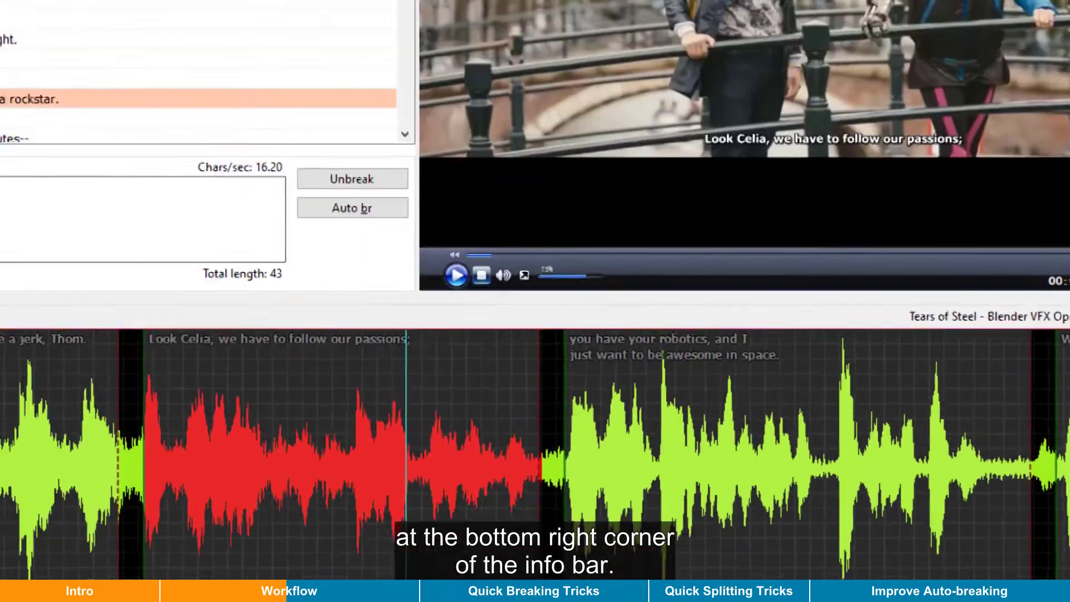
{"action": "left_click", "coordinate": [919, 548]}
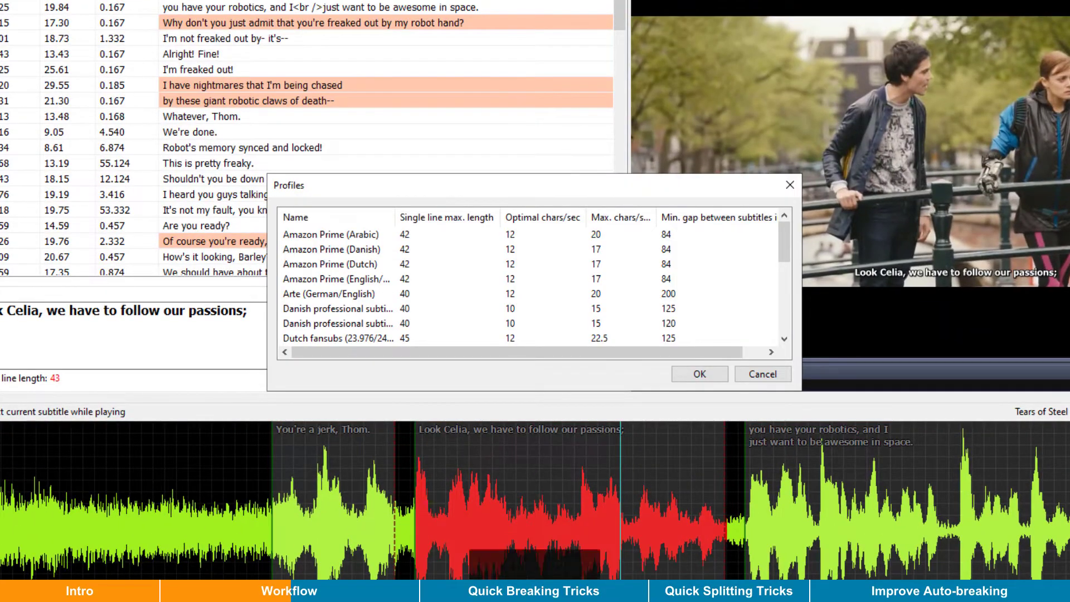
{"action": "left_click_drag", "start_coordinate": [780, 257], "coordinate": [782, 302]}
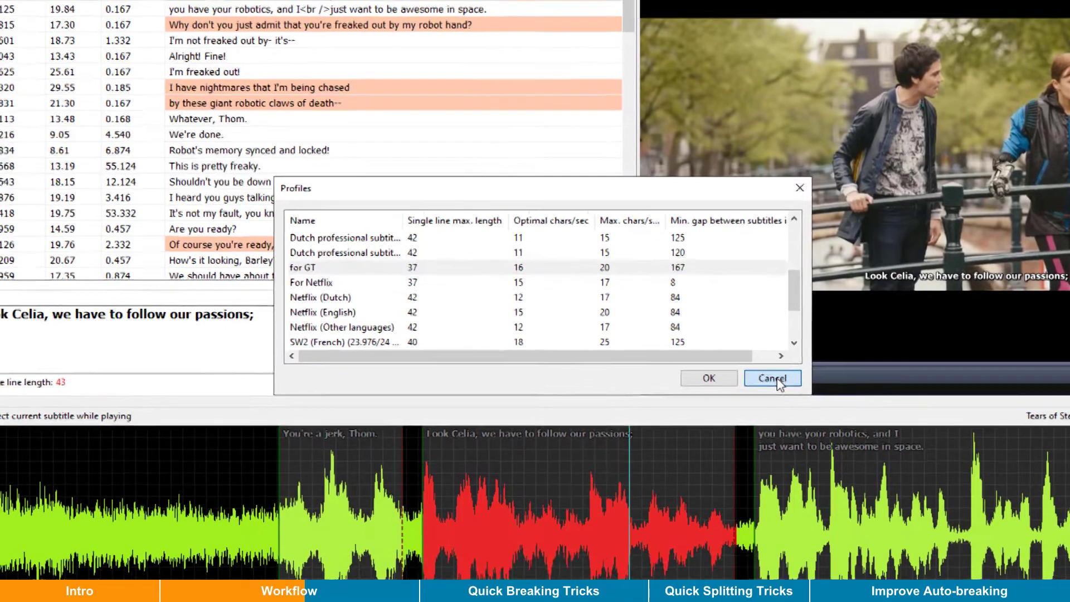
{"action": "left_click", "coordinate": [764, 374]}
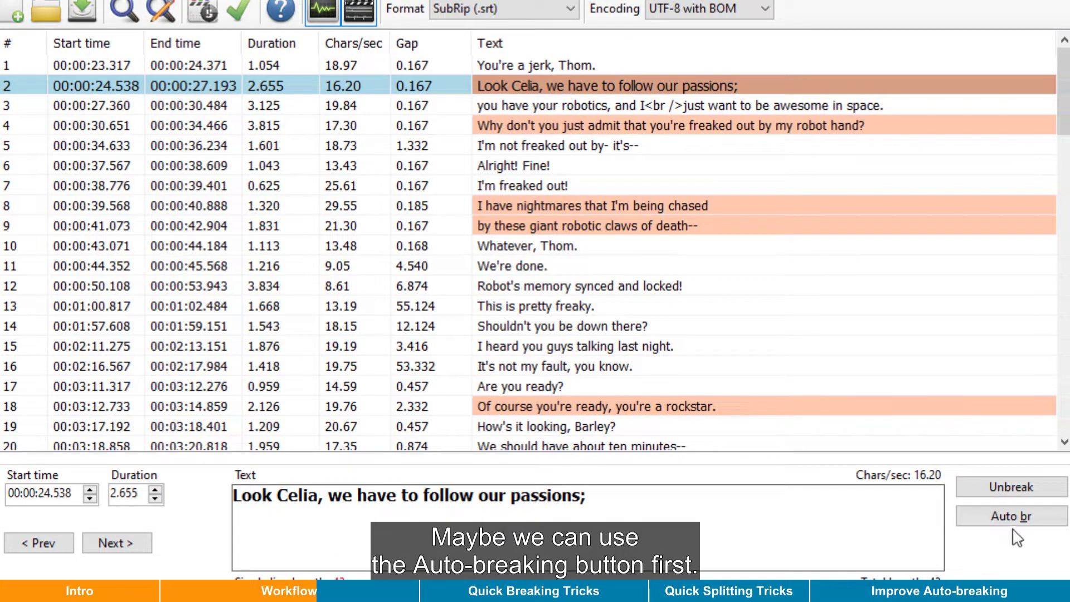
Try the automatic line break on subtitle 2, and unbreak it back into a single line.
{"action": "left_click", "coordinate": [1030, 520]}
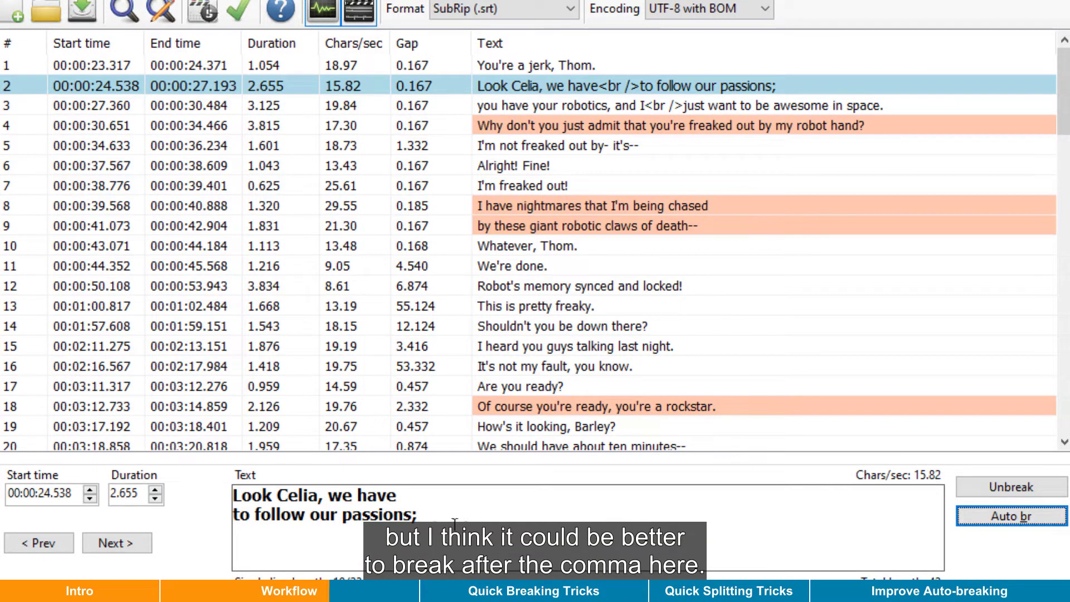
{"action": "left_click", "coordinate": [325, 496]}
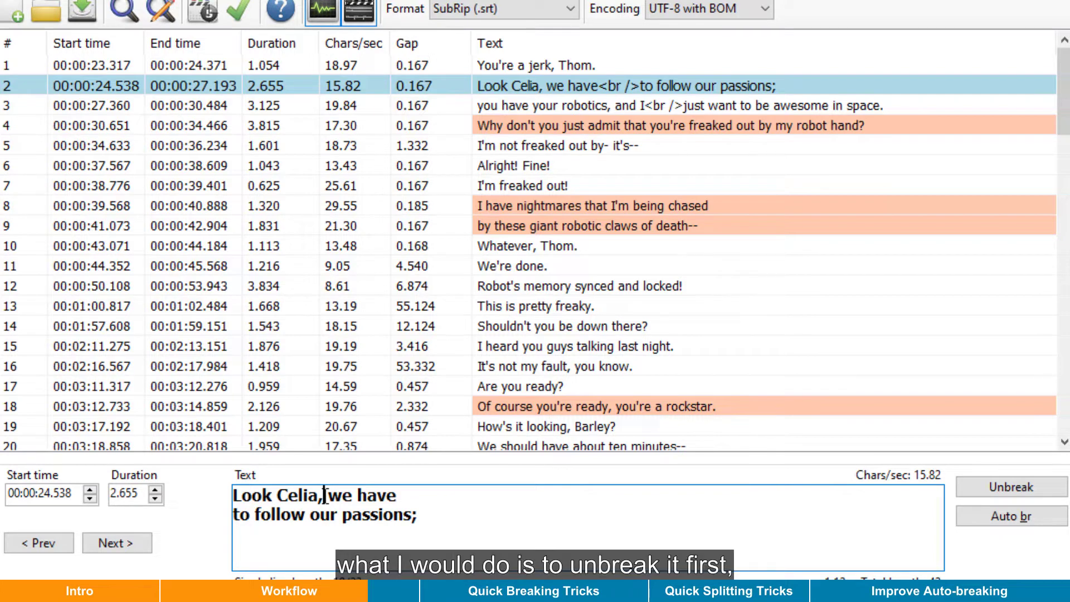
{"action": "left_click", "coordinate": [994, 488]}
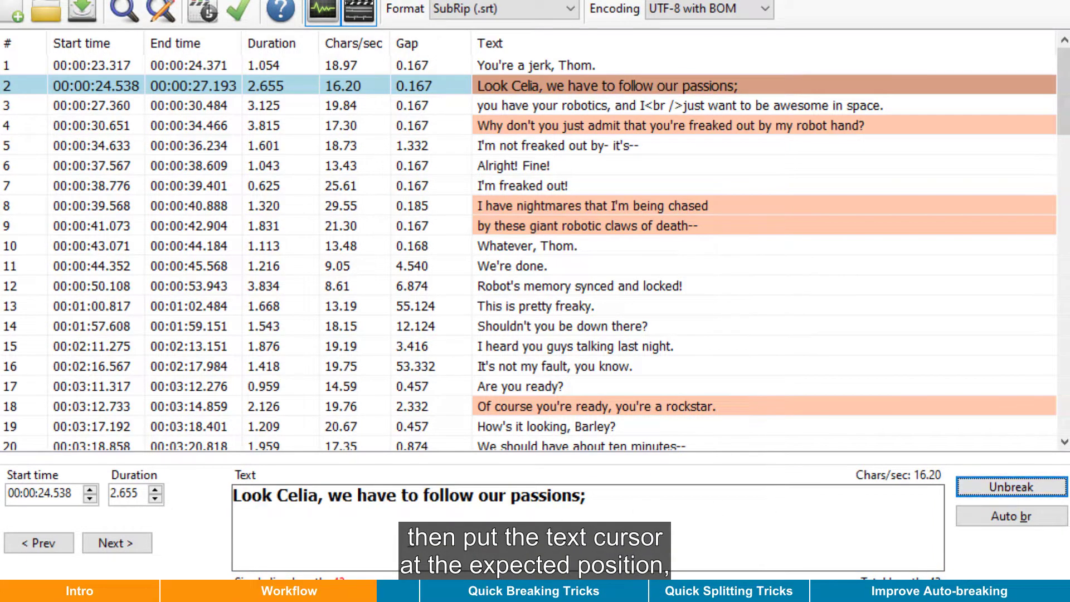
Manually break subtitle 2 after the comma and remove the extra space at the start of its second line.
{"action": "left_click", "coordinate": [324, 497]}
{"action": "key", "text": "Return"}
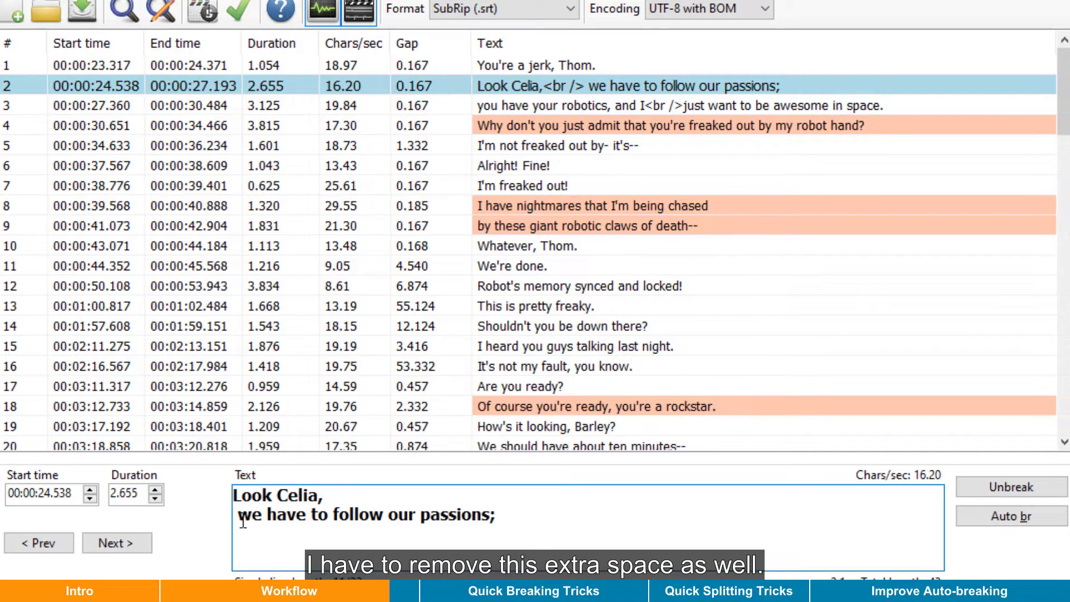
{"action": "left_click_drag", "start_coordinate": [241, 521], "coordinate": [231, 522]}
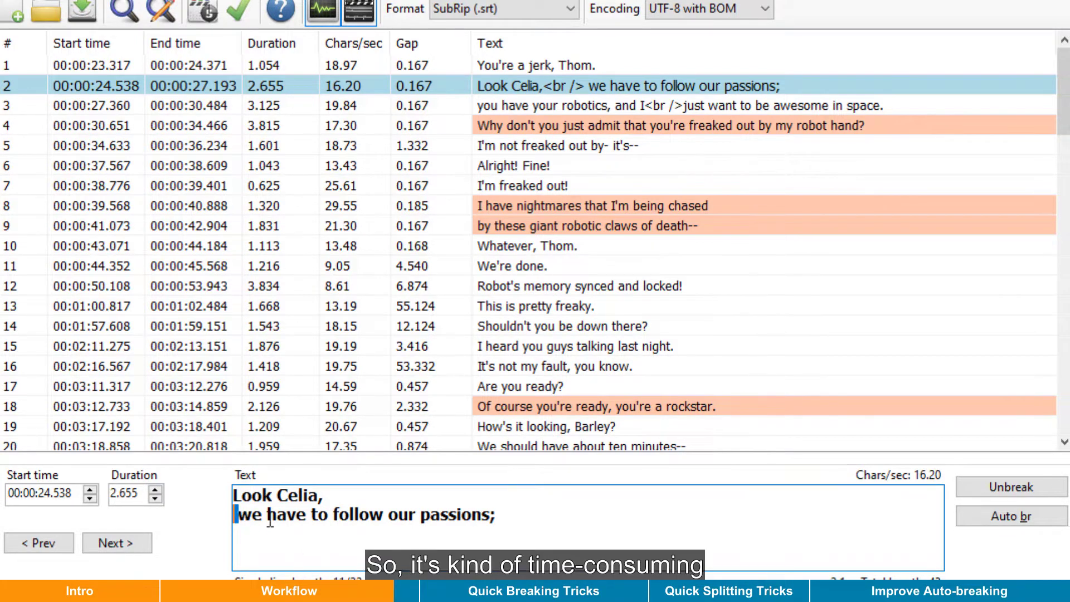
{"action": "key", "text": "Delete"}
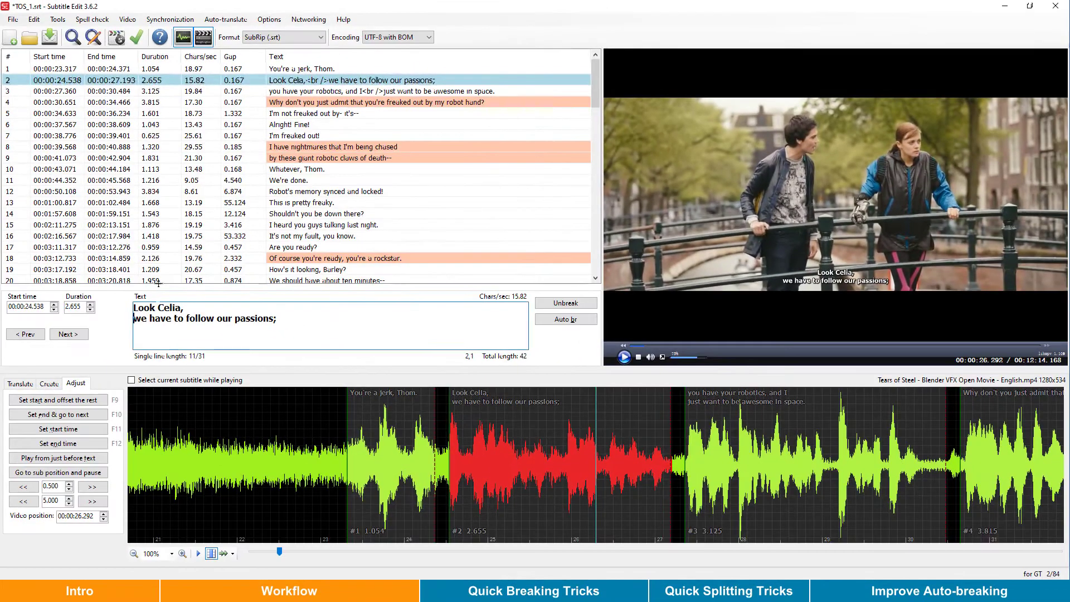
Assign the shortcut Alt+Space to the text box command "Break at first space from cursor position" in the settings.
{"action": "left_click", "coordinate": [269, 19]}
{"action": "left_click", "coordinate": [274, 32]}
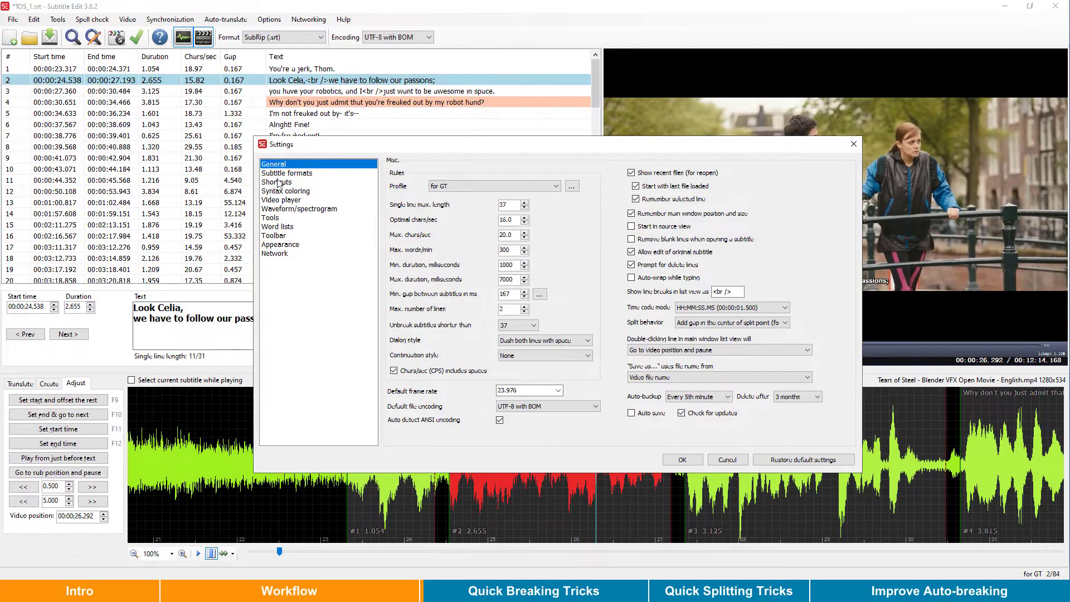
{"action": "left_click", "coordinate": [276, 180]}
{"action": "left_click", "coordinate": [406, 78]}
{"action": "type", "text": "brea"}
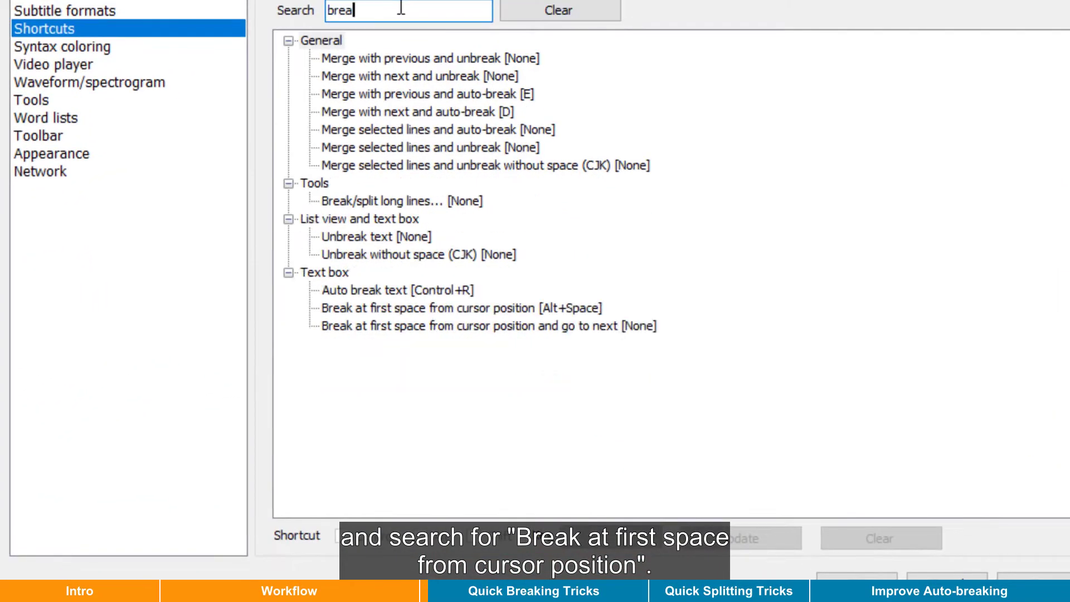
{"action": "type", "text": "k at"}
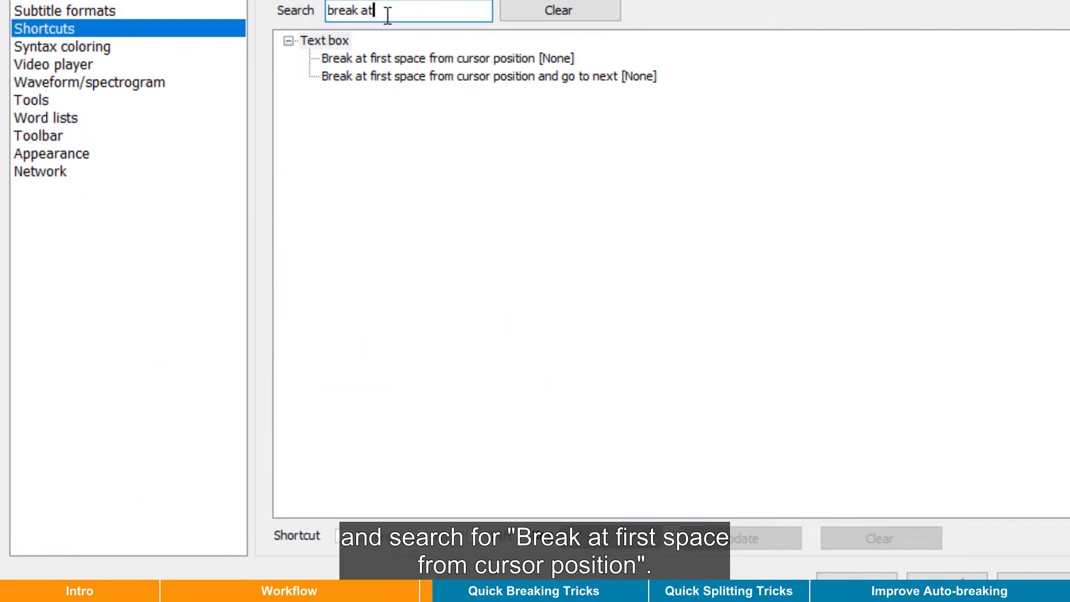
{"action": "left_click", "coordinate": [422, 58]}
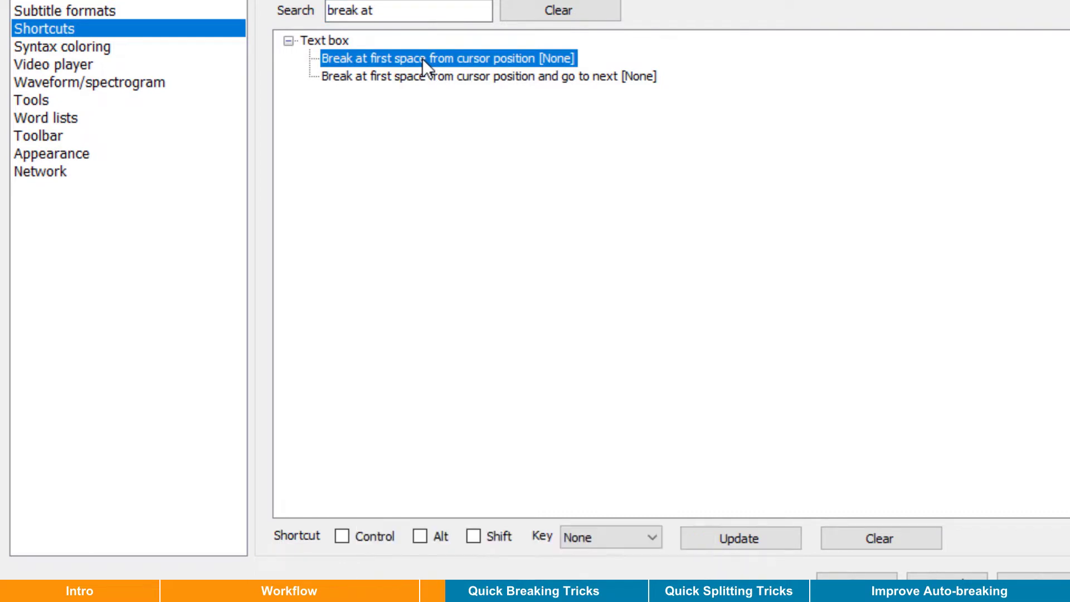
{"action": "left_click", "coordinate": [424, 534]}
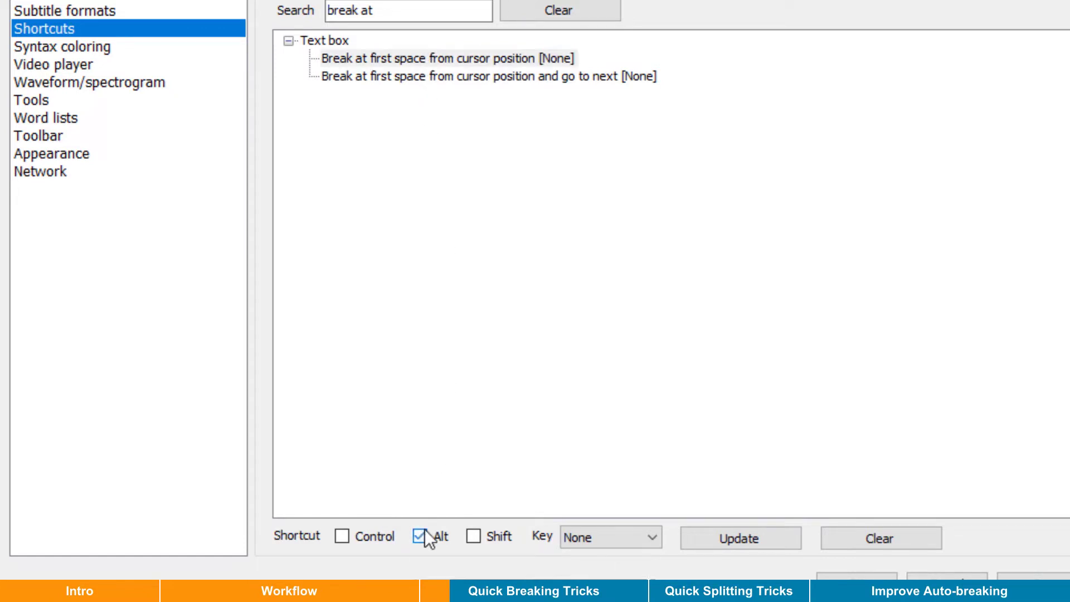
{"action": "left_click", "coordinate": [636, 537]}
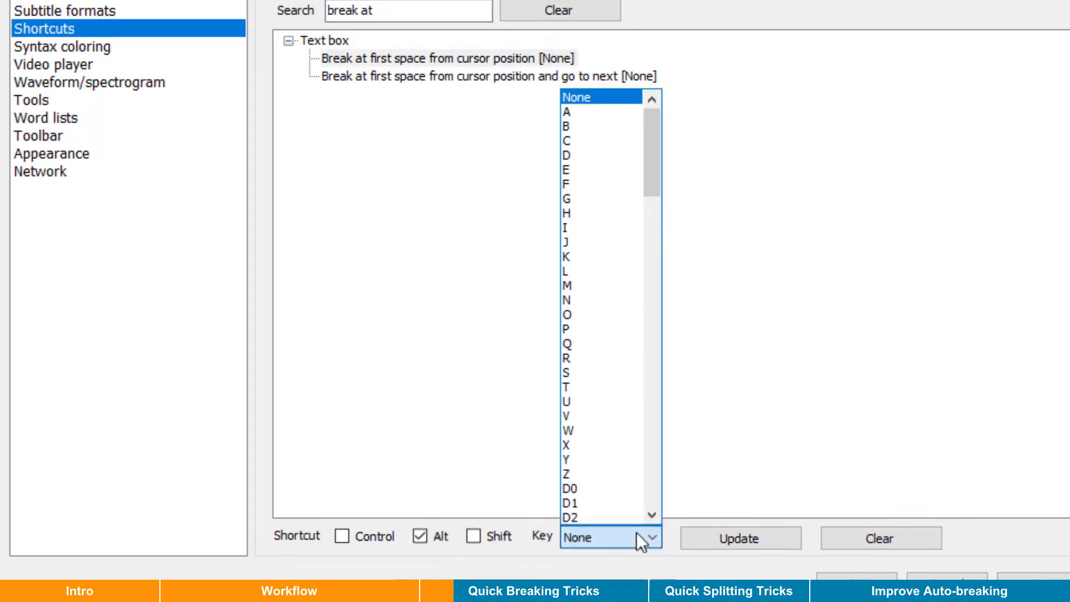
{"action": "key", "text": "space"}
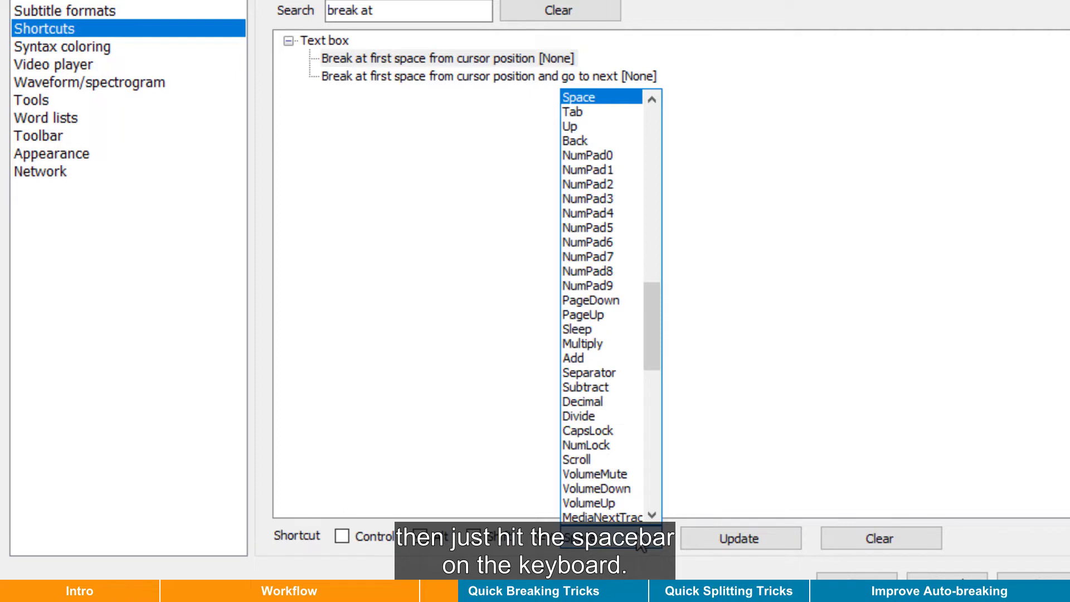
{"action": "key", "text": "Return"}
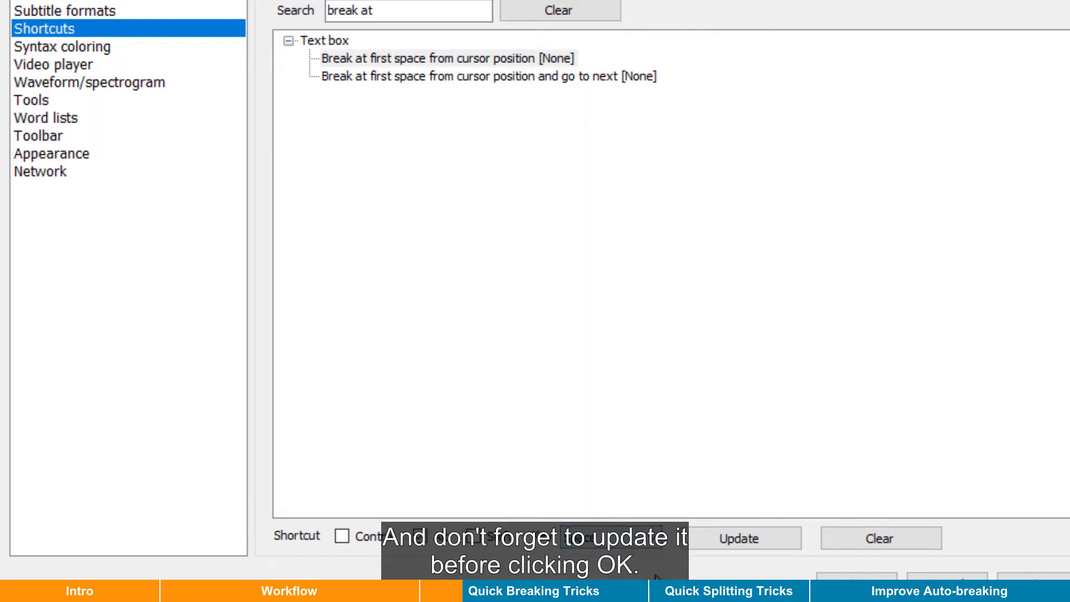
{"action": "left_click", "coordinate": [706, 537]}
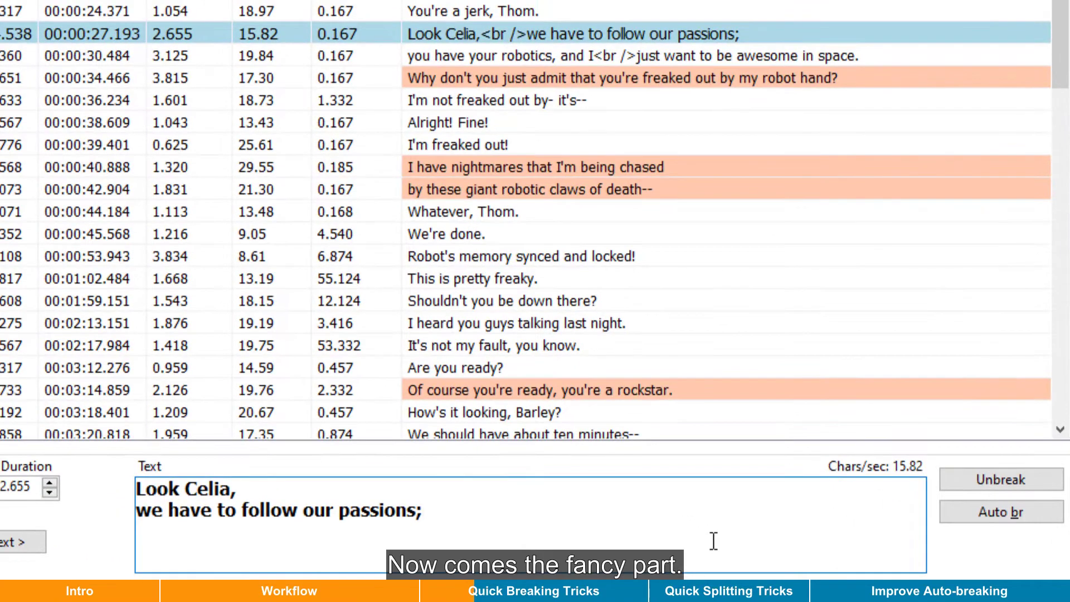
Return subtitle 2 to a single line and rebreak it after the comma using "Break at first space from cursor position".
{"action": "key", "text": "ctrl+b"}
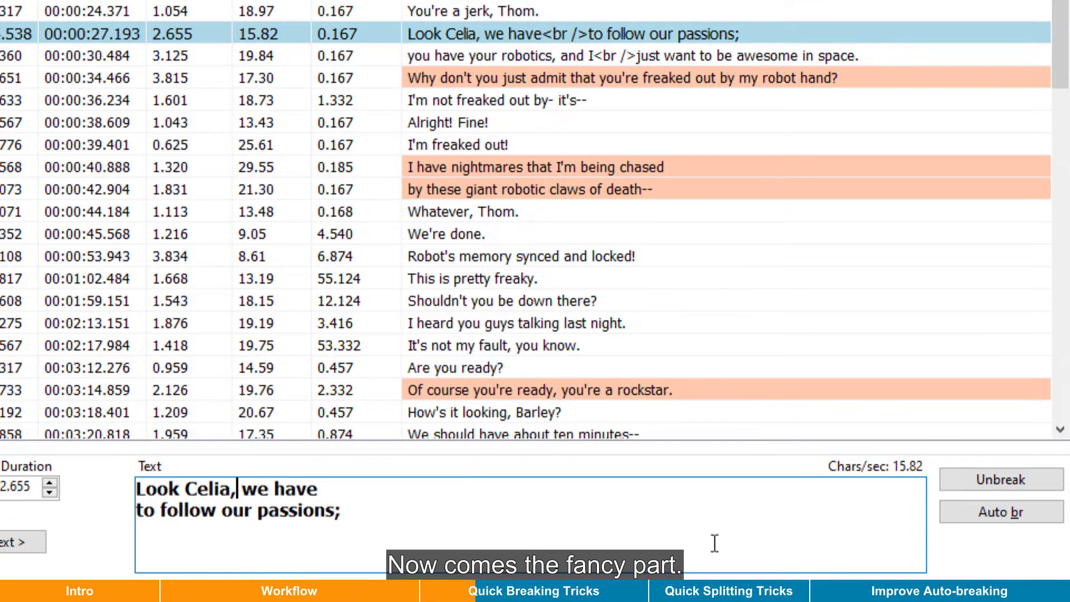
{"action": "key", "text": "ctrl+shift+b"}
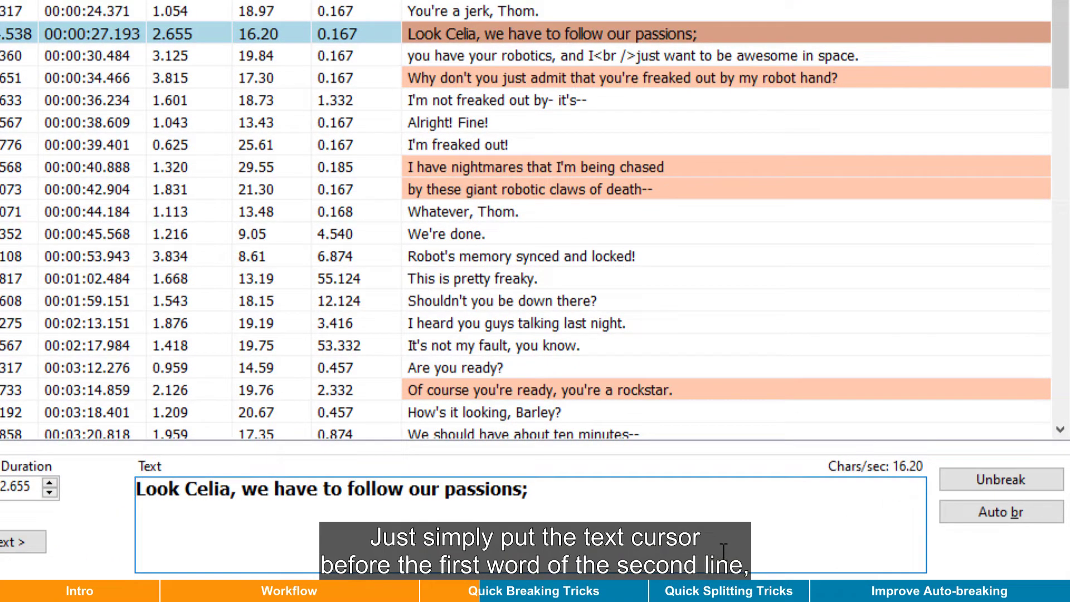
{"action": "left_click", "coordinate": [513, 33]}
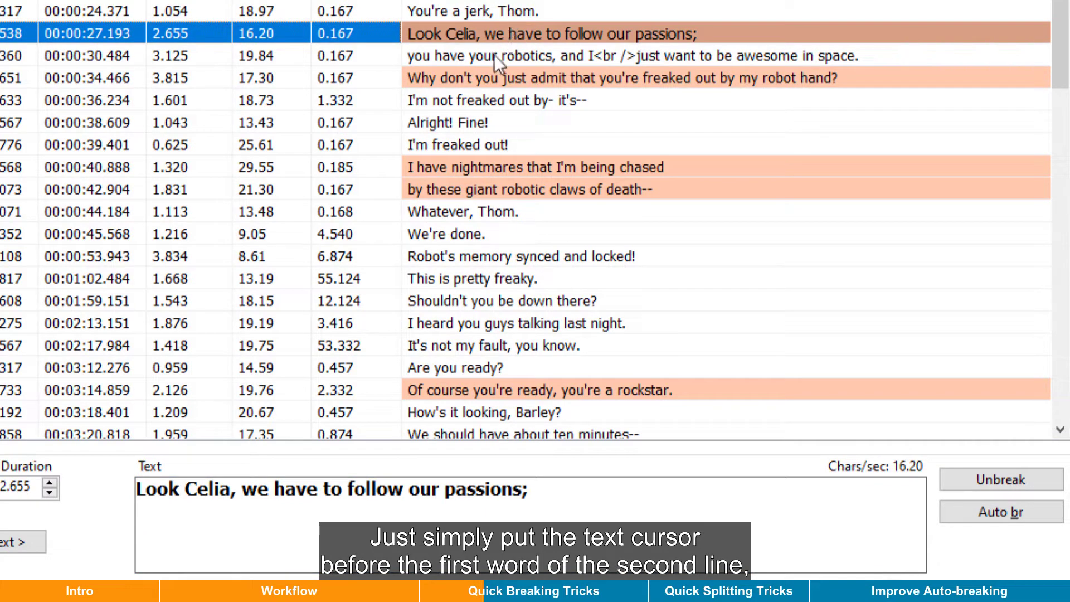
{"action": "left_click", "coordinate": [238, 490]}
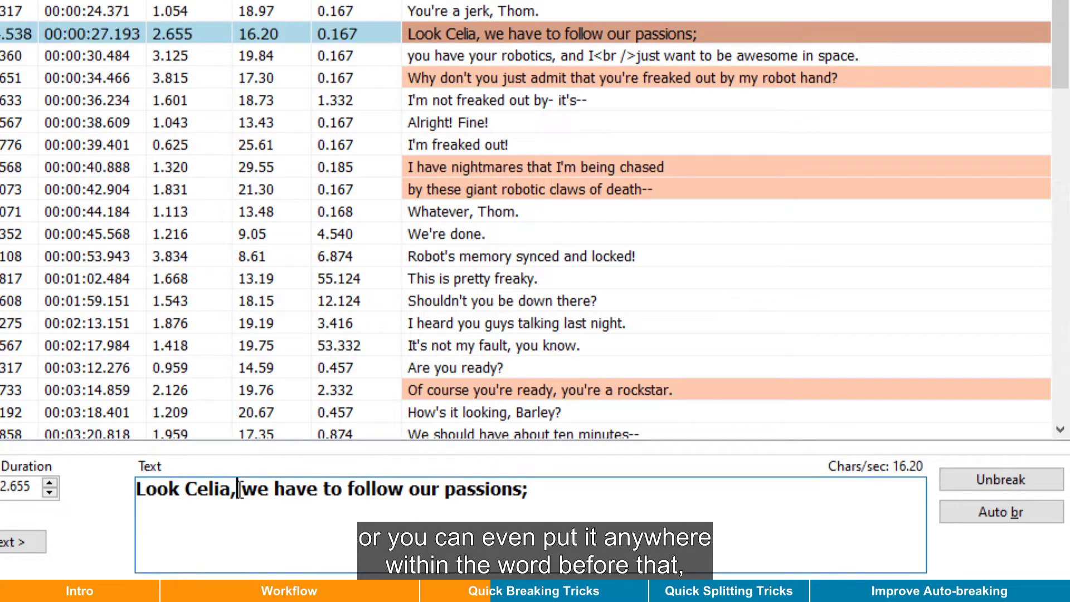
{"action": "left_click", "coordinate": [207, 490]}
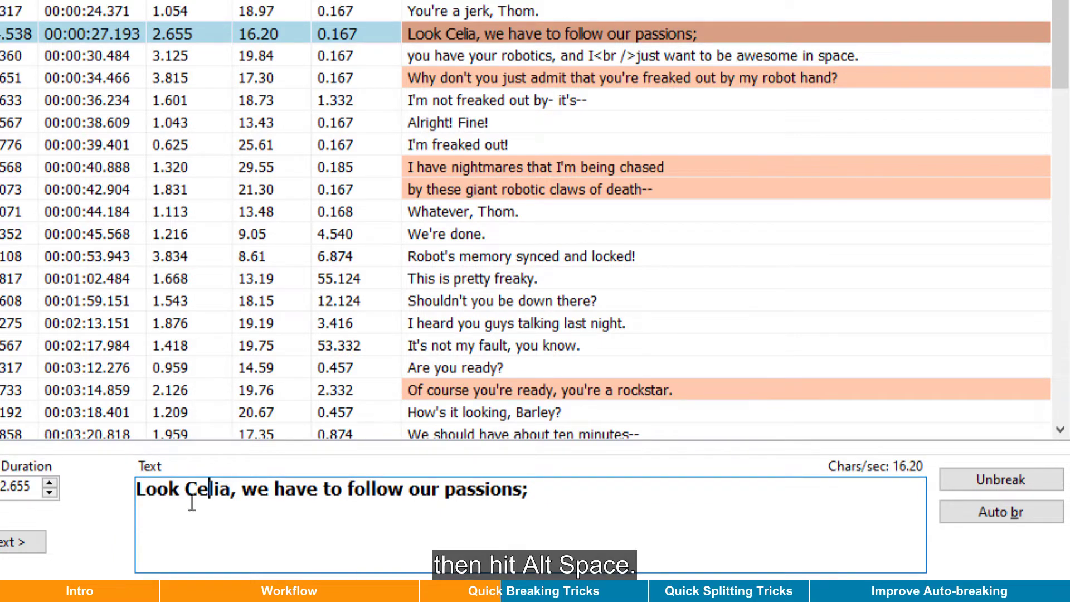
{"action": "key", "text": "alt+space"}
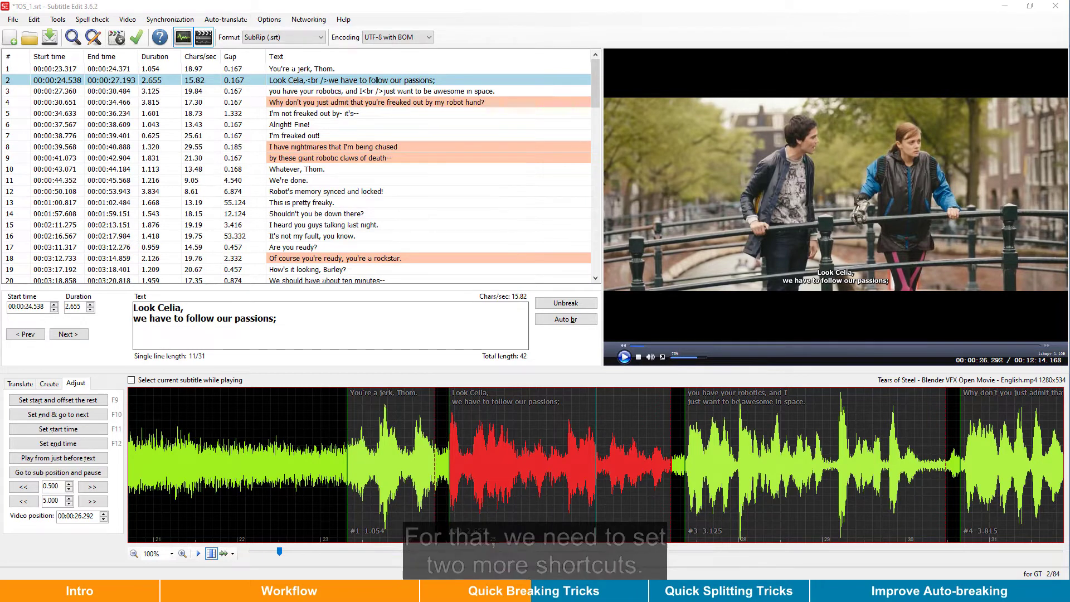
Assign the shortcut Control+Up to "Move first word from next line up (current subtitle)" in the settings.
{"action": "left_click", "coordinate": [308, 80]}
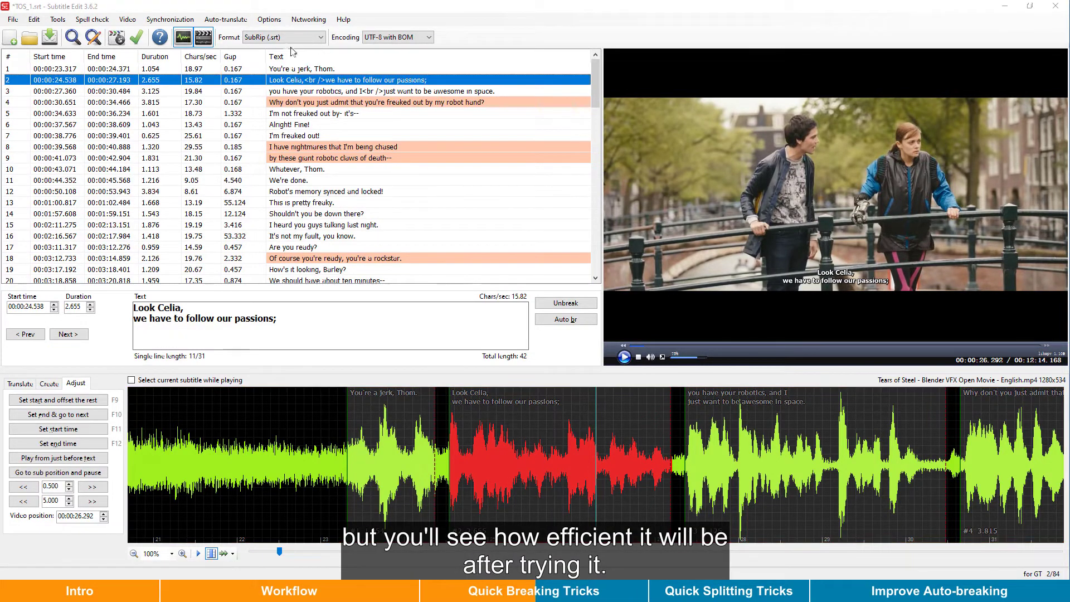
{"action": "left_click", "coordinate": [269, 20]}
{"action": "left_click", "coordinate": [286, 32]}
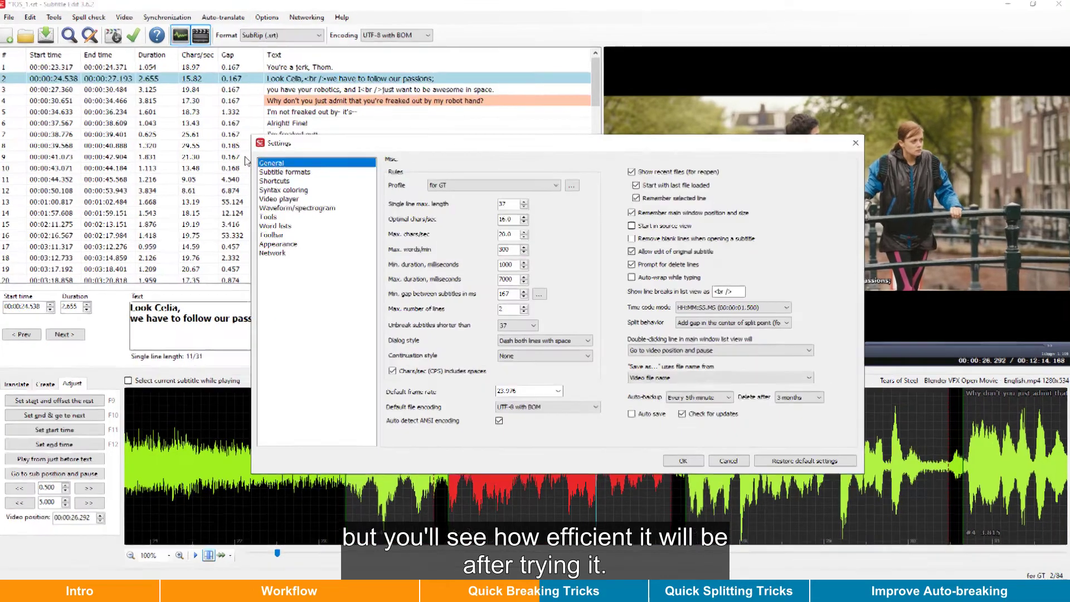
{"action": "left_click", "coordinate": [296, 186]}
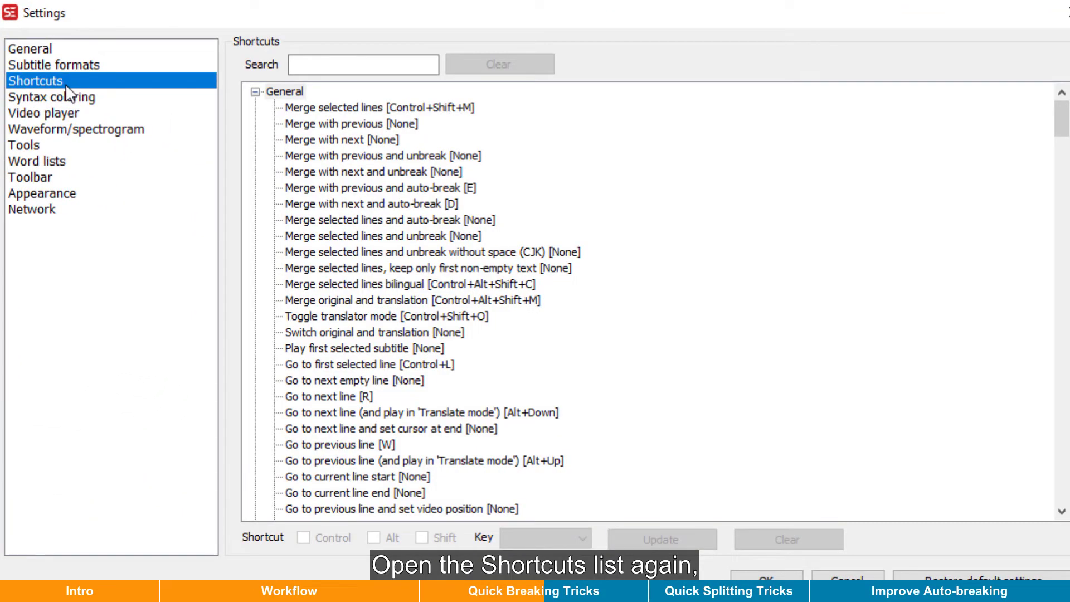
{"action": "left_click", "coordinate": [318, 58]}
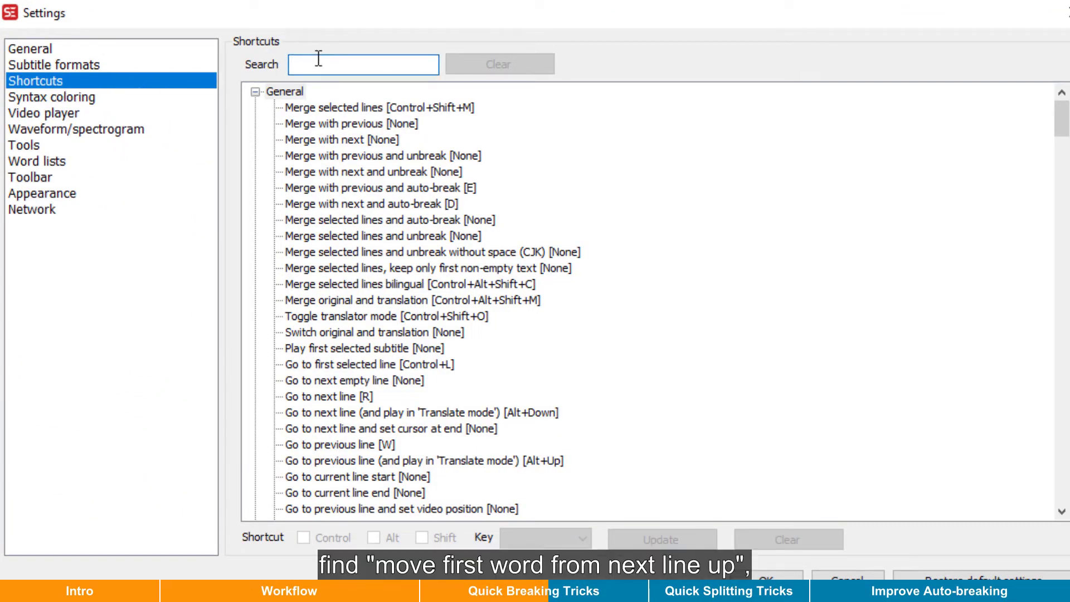
{"action": "type", "text": "move f"}
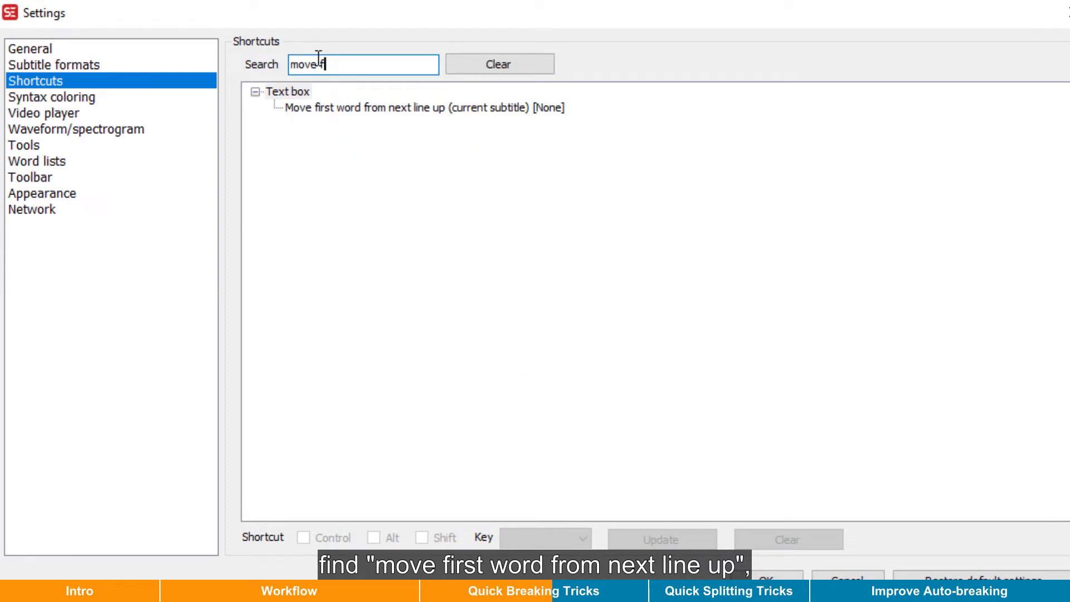
{"action": "left_click", "coordinate": [342, 108]}
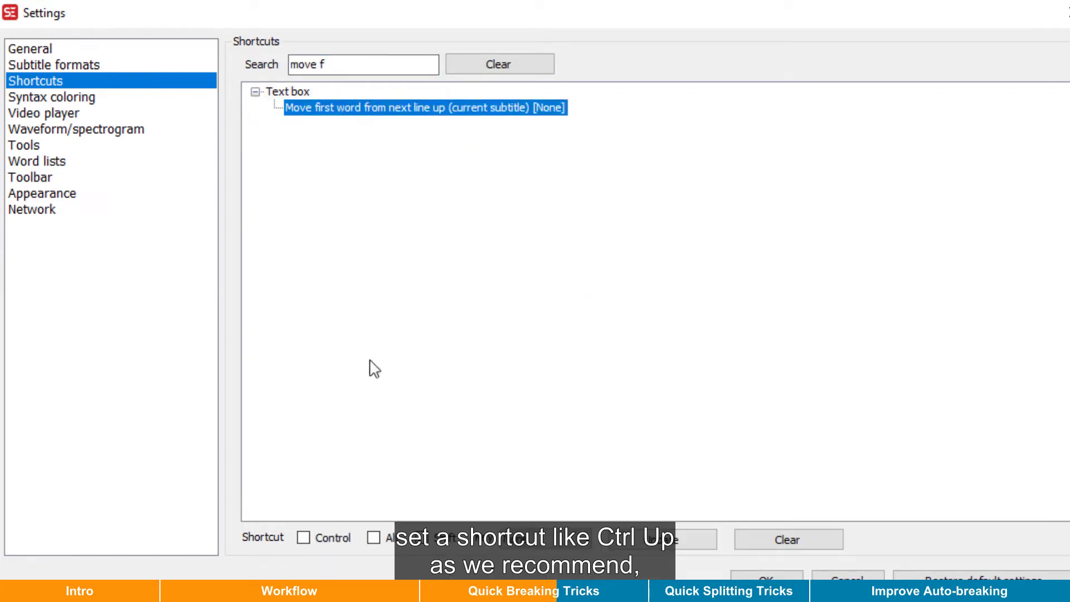
{"action": "left_click", "coordinate": [335, 535]}
{"action": "left_click", "coordinate": [554, 538]}
{"action": "left_click_drag", "start_coordinate": [584, 219], "coordinate": [593, 330]}
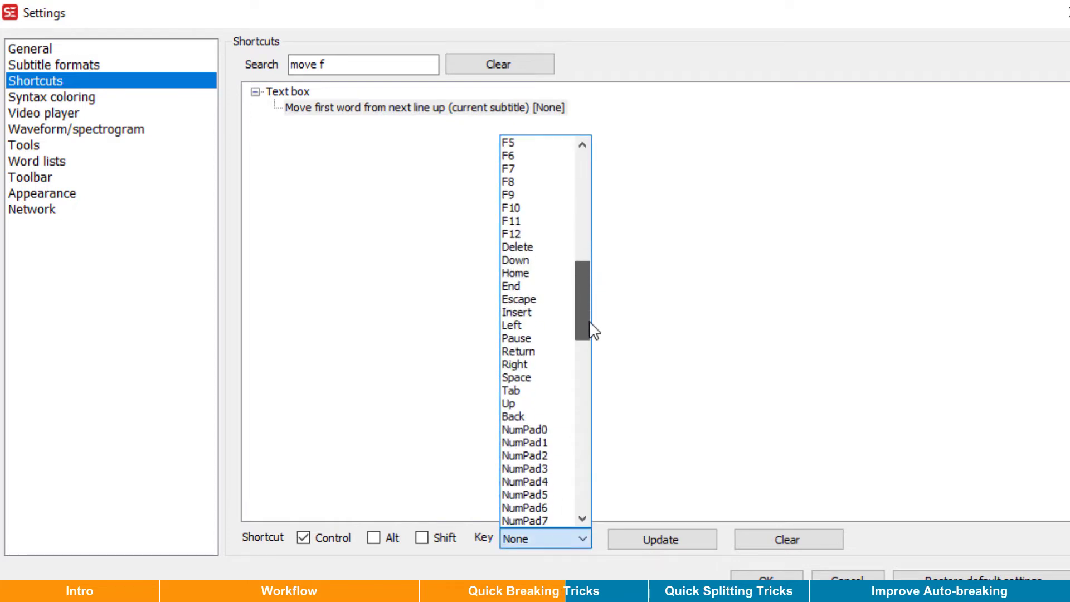
{"action": "left_click", "coordinate": [550, 408]}
{"action": "left_click", "coordinate": [675, 542]}
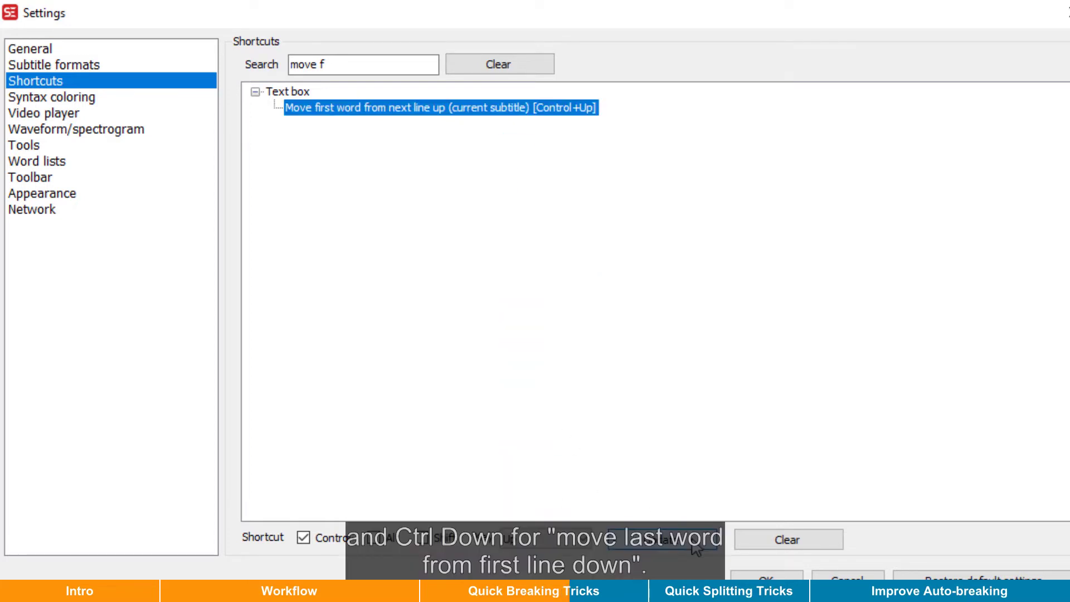
Assign the shortcut Control+Down to the text box command "Move last word from first line down (current subtitle)" in the settings.
{"action": "left_click", "coordinate": [365, 58]}
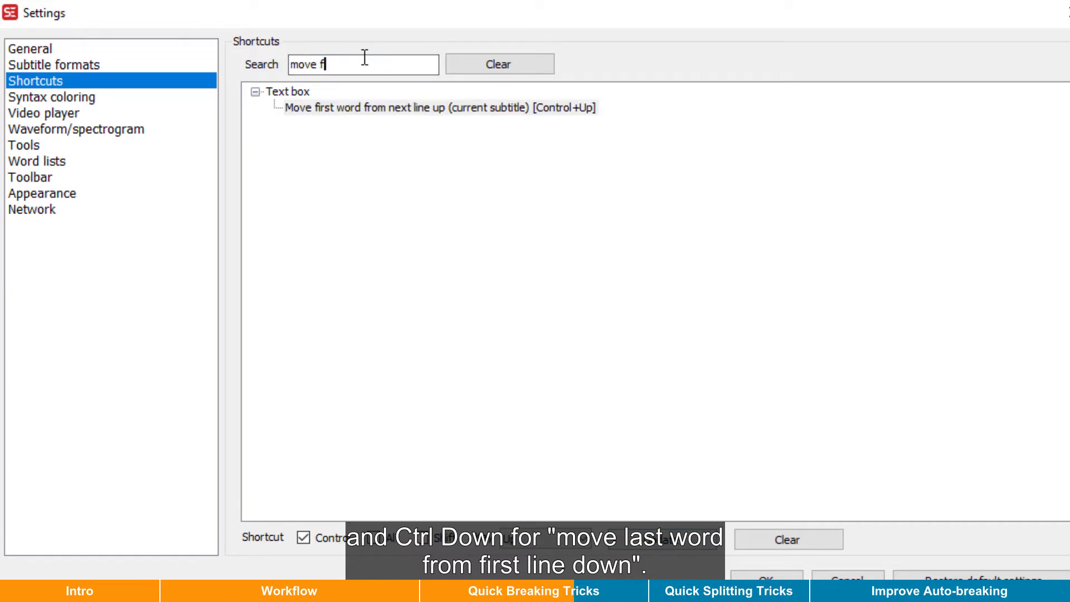
{"action": "key", "text": "BackSpace"}
{"action": "type", "text": "l"}
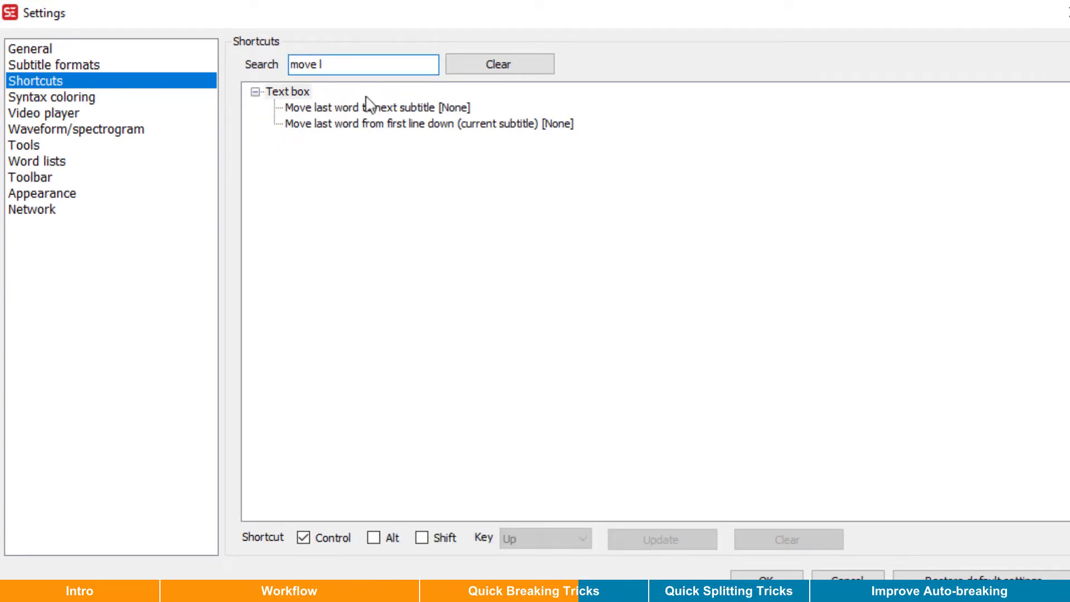
{"action": "left_click", "coordinate": [404, 122]}
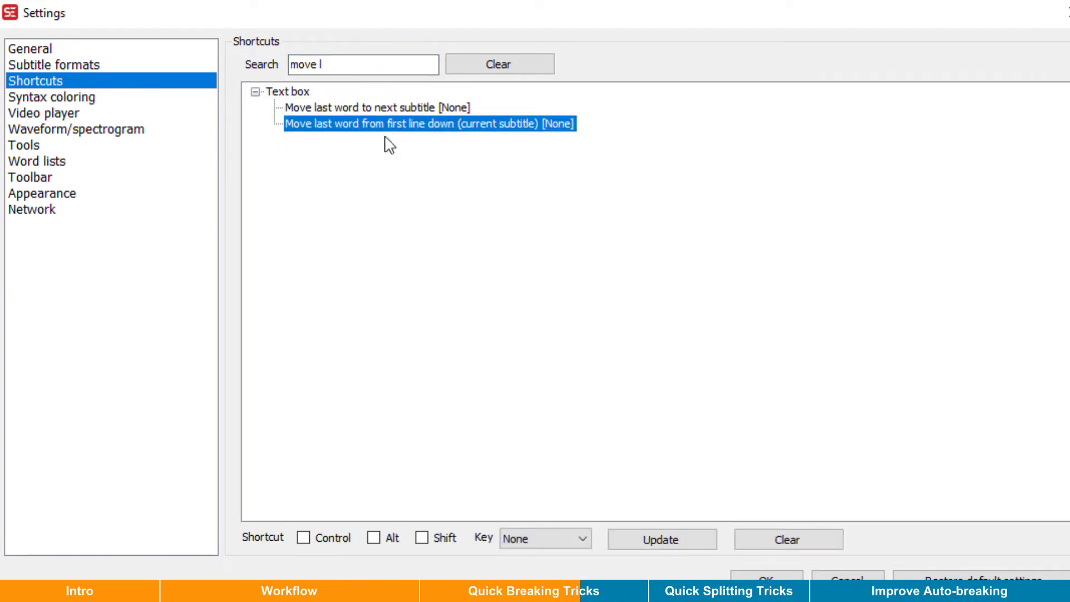
{"action": "left_click", "coordinate": [327, 539]}
{"action": "left_click", "coordinate": [552, 539]}
{"action": "scroll", "coordinate": [558, 268], "scroll_direction": "down", "scroll_amount": 15}
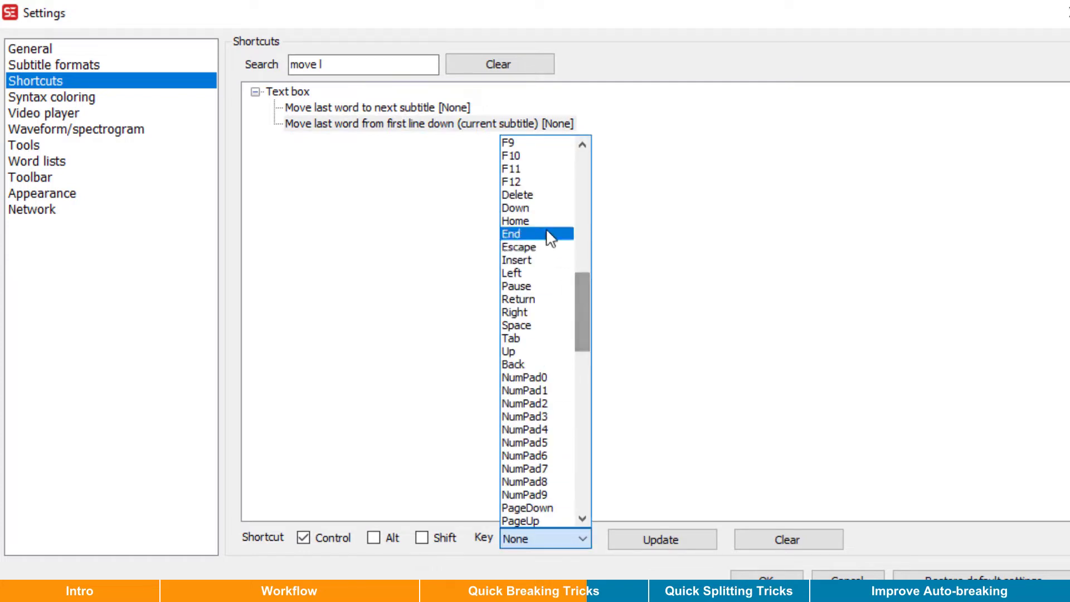
{"action": "left_click", "coordinate": [545, 211]}
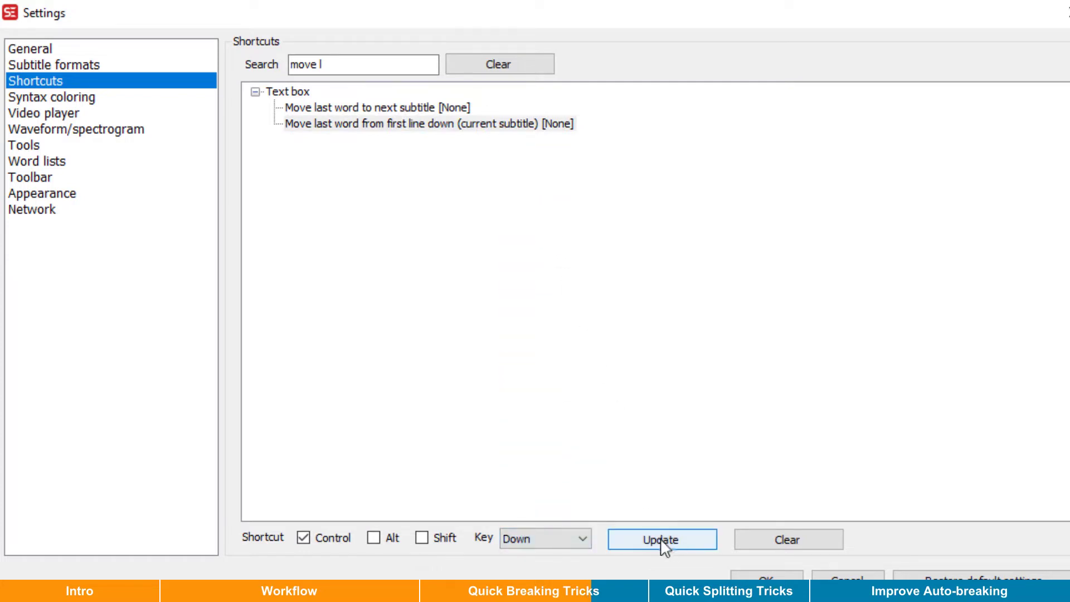
{"action": "left_click", "coordinate": [684, 535]}
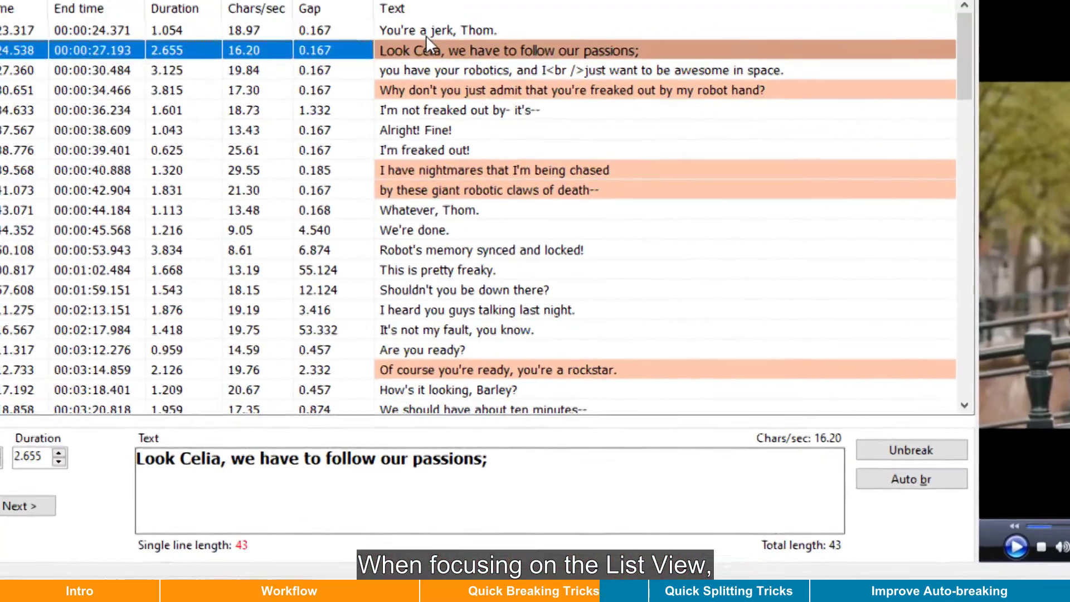
Step through subtitles 1 to 3 in the list view and return to subtitle 2.
{"action": "key", "text": "Up"}
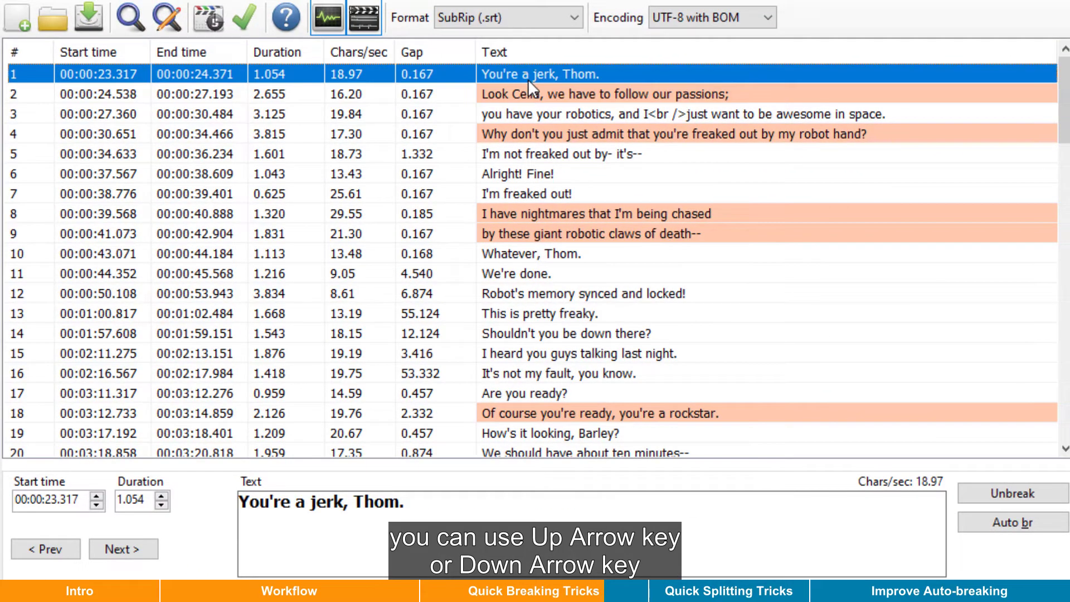
{"action": "key", "text": "Down"}
{"action": "key", "text": "Down"}
{"action": "key", "text": "Down"}
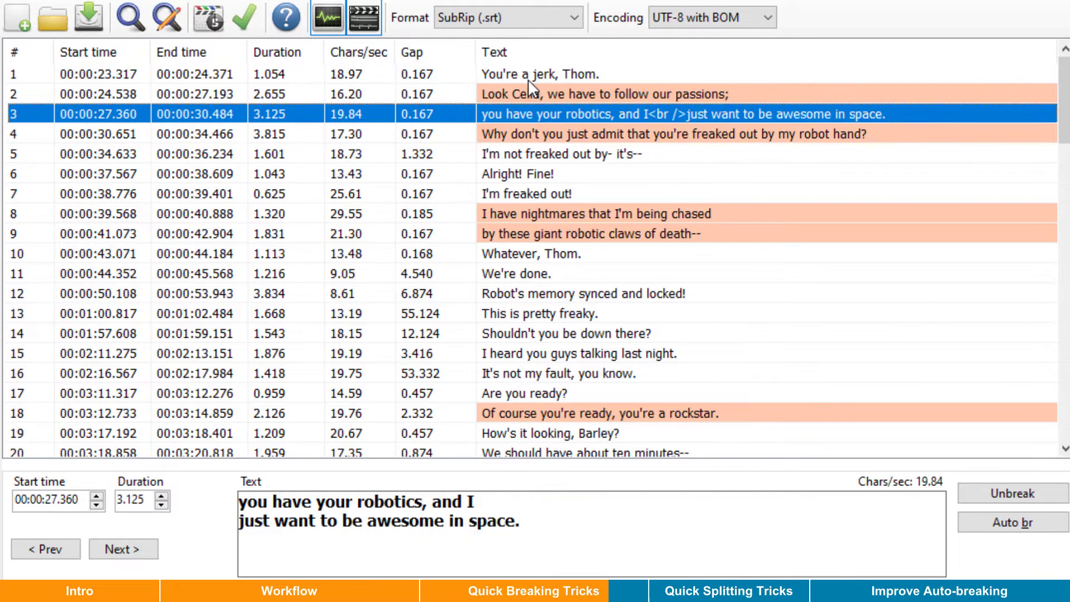
{"action": "key", "text": "Up"}
{"action": "key", "text": "Up"}
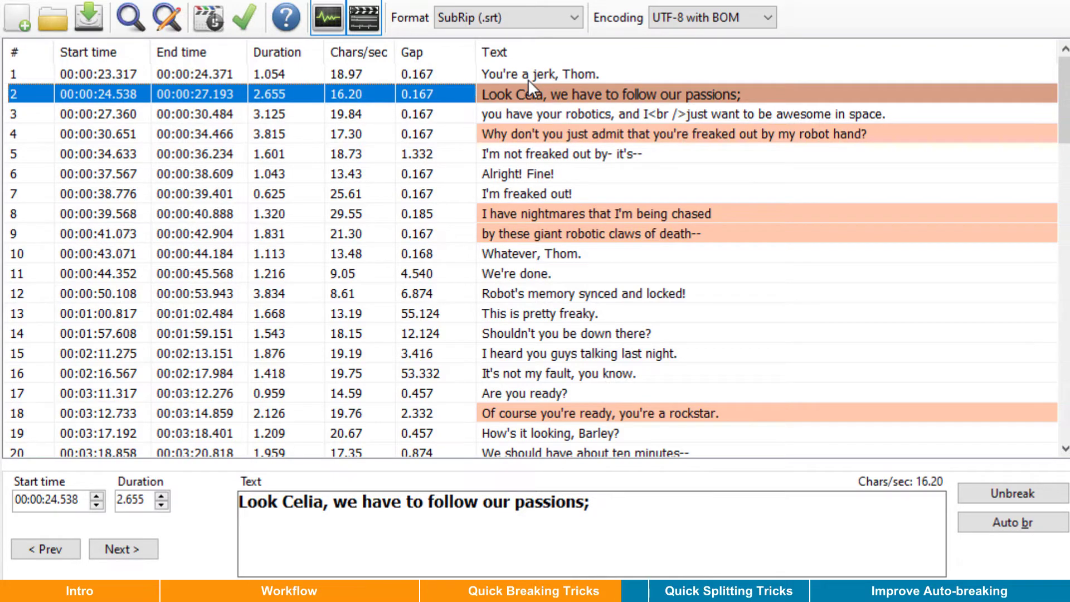
Move words down so subtitle 2 breaks after "Look Celia," and subtitle 3 after "you have your robotics,", and continue through the list.
{"action": "key", "text": "ctrl+Down"}
{"action": "key", "text": "ctrl+Down"}
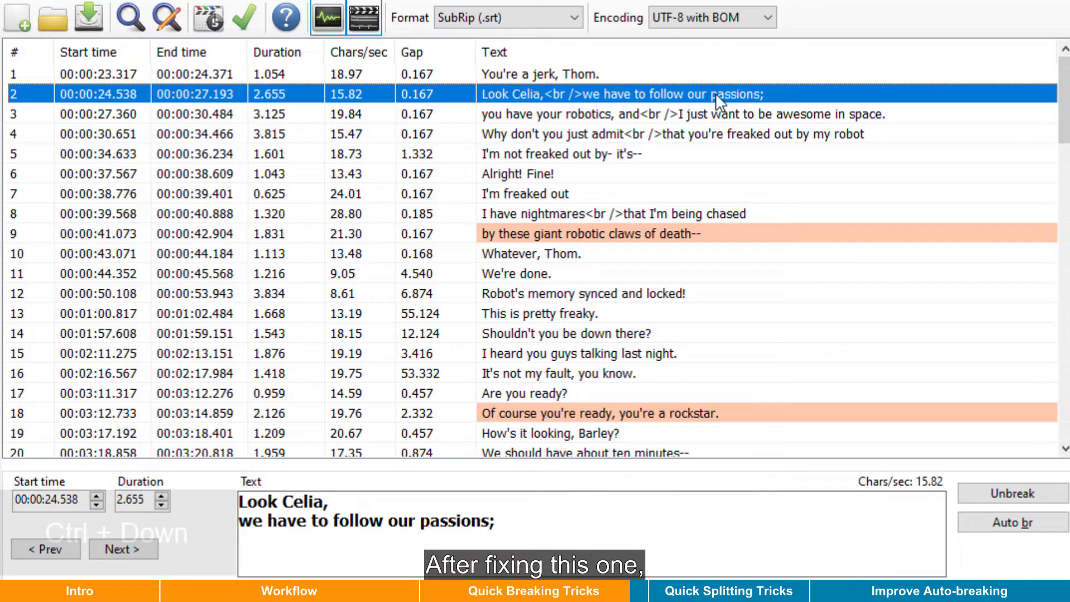
{"action": "key", "text": "Down"}
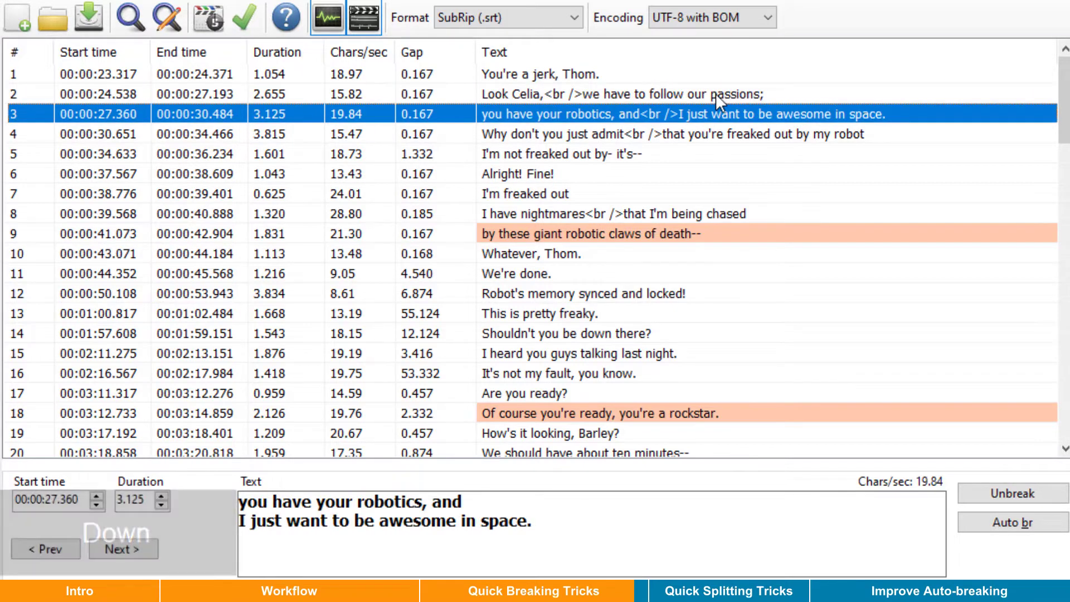
{"action": "key", "text": "ctrl+Down"}
{"action": "key", "text": "Down"}
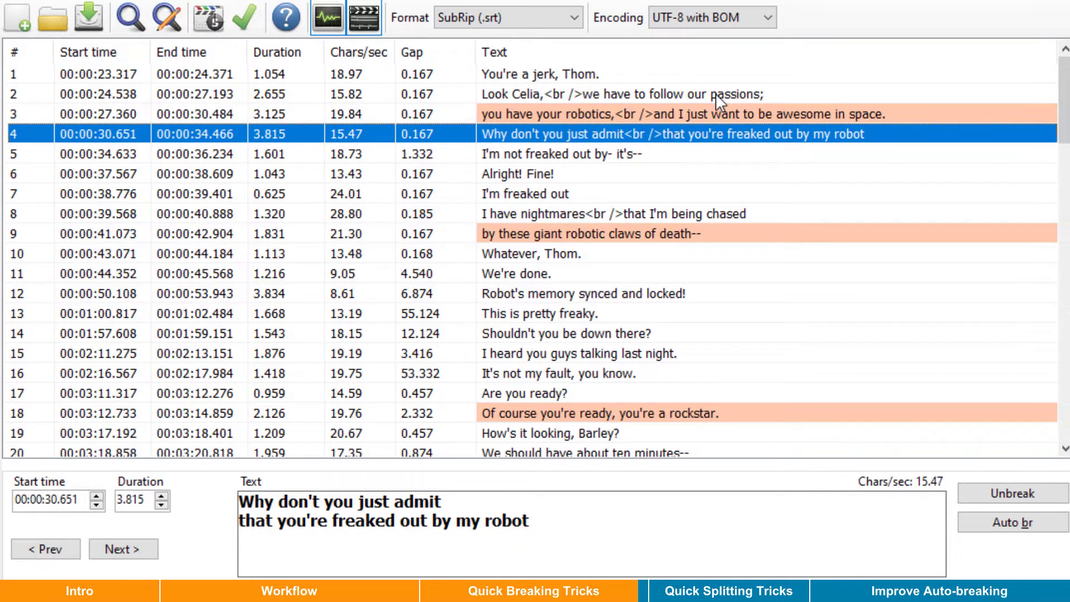
{"action": "key", "text": "Down"}
{"action": "key", "text": "Down"}
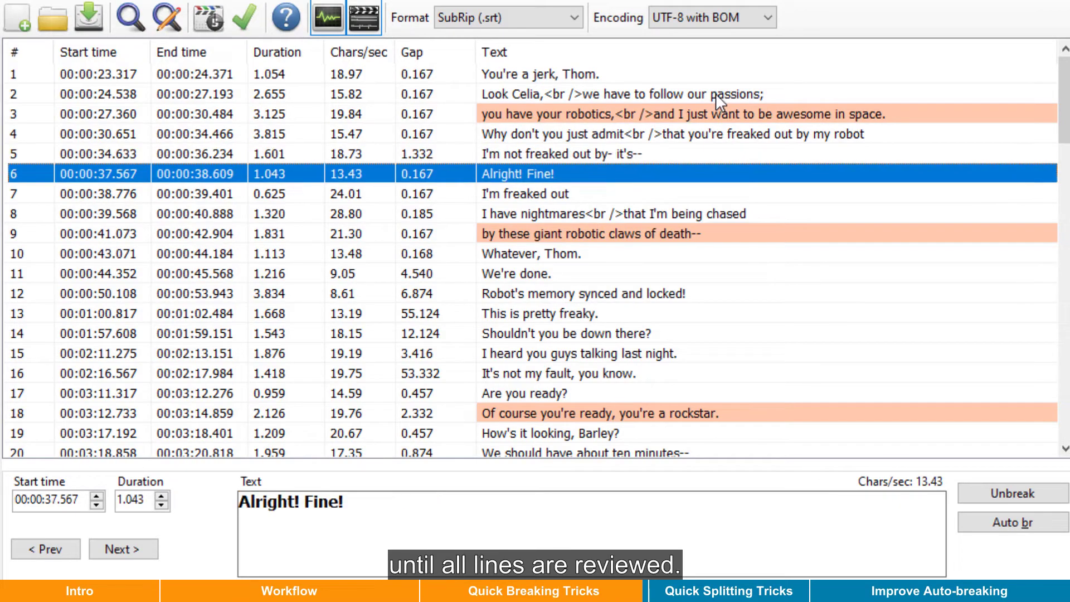
{"action": "key", "text": "Down"}
{"action": "key", "text": "Down"}
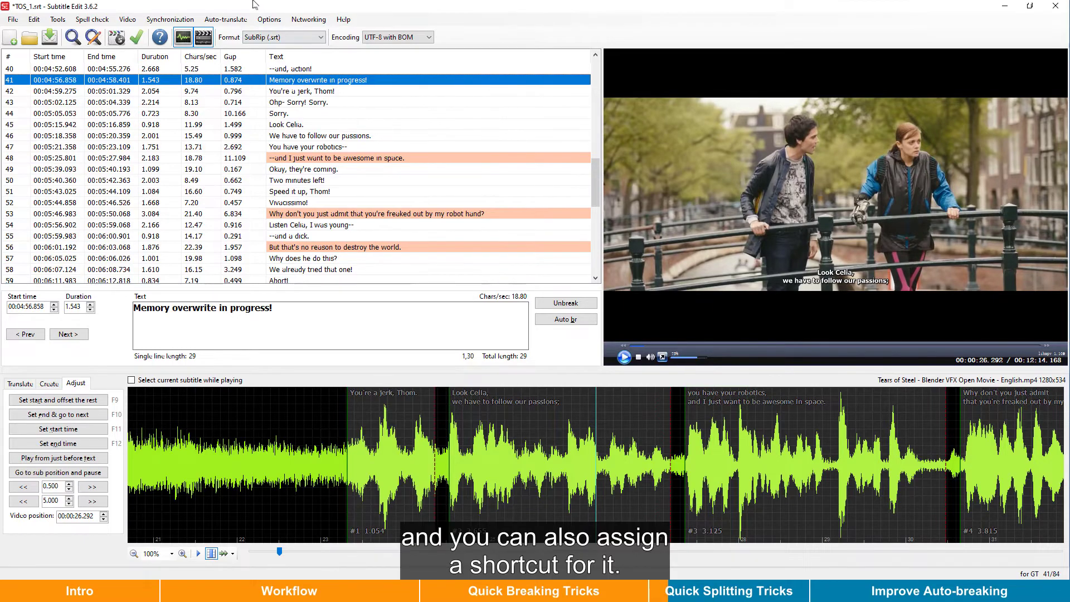
Assign the shortcut Control+Alt+Space to the text box command "Split line at cursor/video position" and apply the settings.
{"action": "left_click", "coordinate": [269, 19]}
{"action": "left_click", "coordinate": [303, 34]}
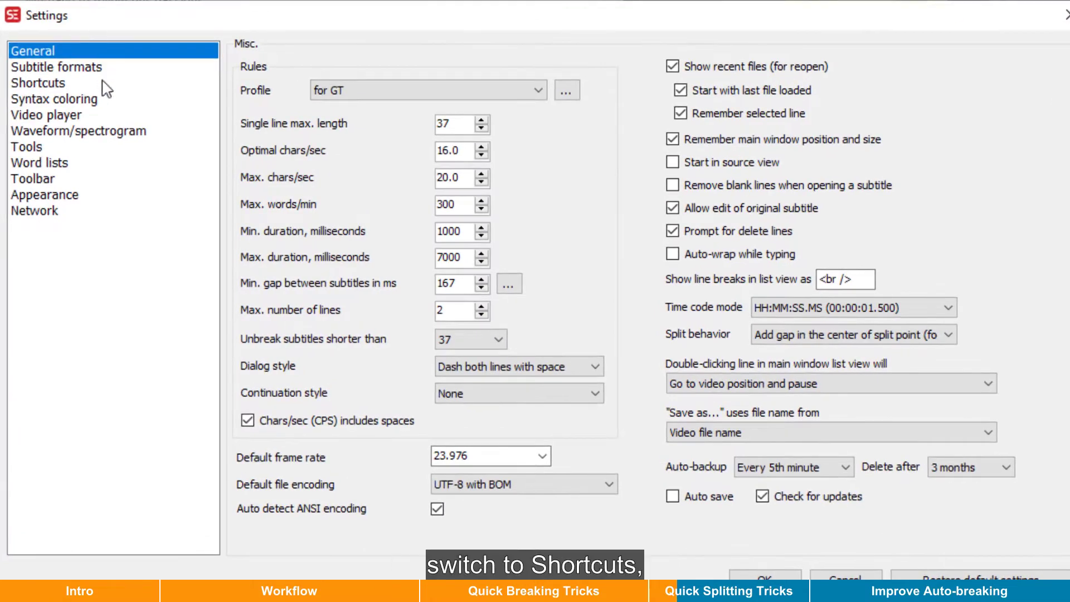
{"action": "left_click", "coordinate": [103, 85]}
{"action": "left_click", "coordinate": [332, 67]}
{"action": "type", "text": "sp"}
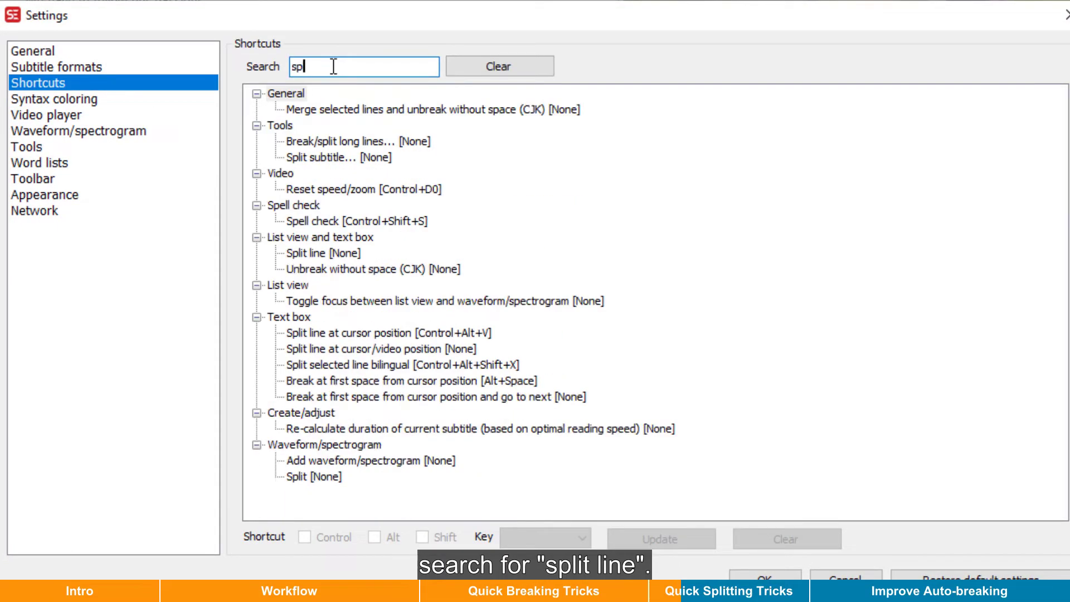
{"action": "type", "text": "lit l"}
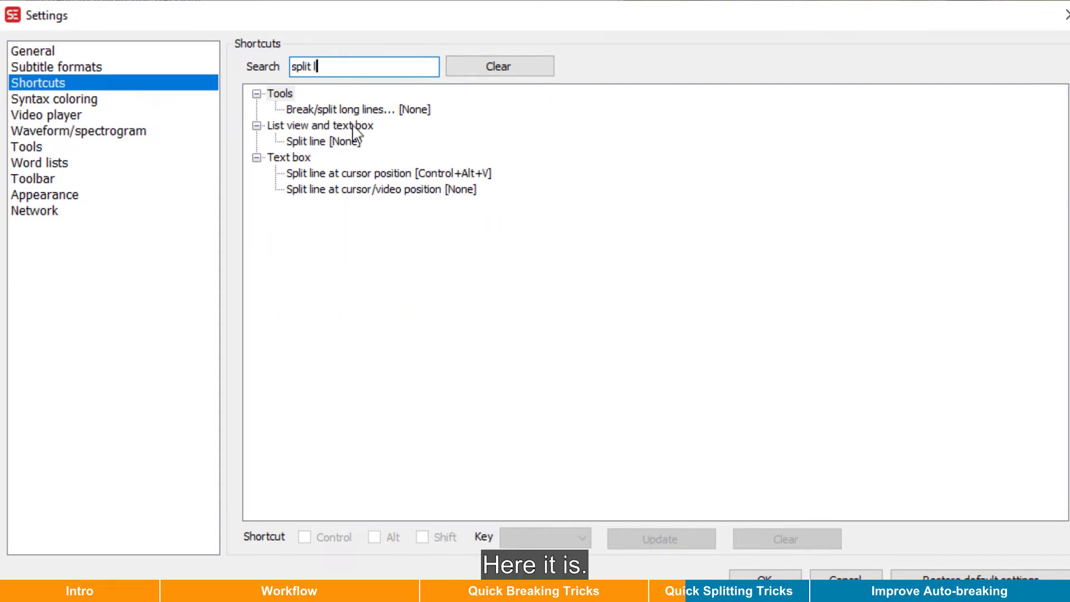
{"action": "left_click", "coordinate": [364, 192]}
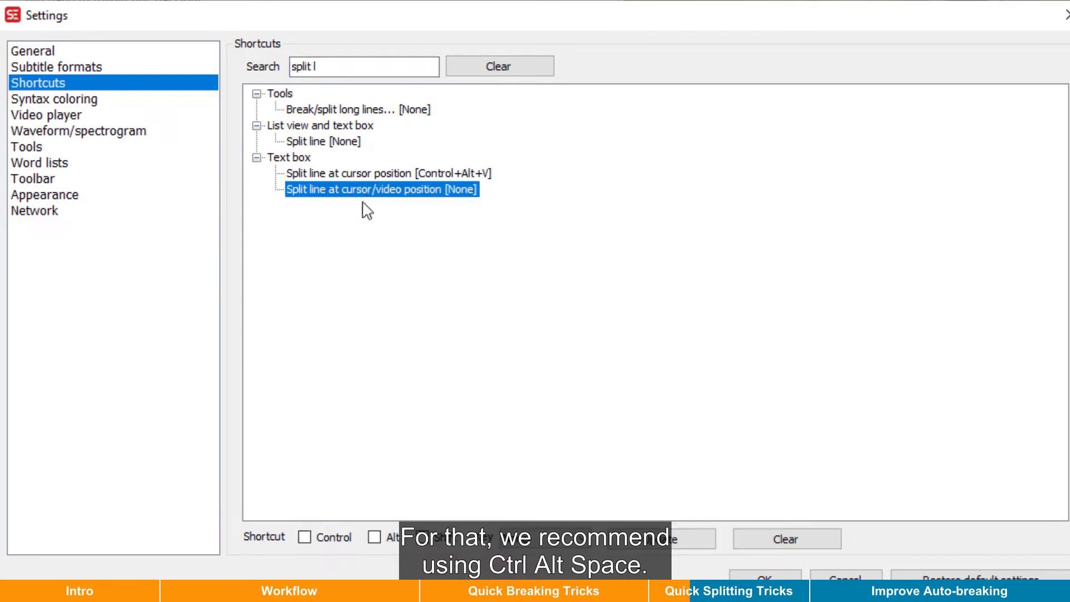
{"action": "left_click", "coordinate": [306, 537]}
{"action": "left_click", "coordinate": [377, 537]}
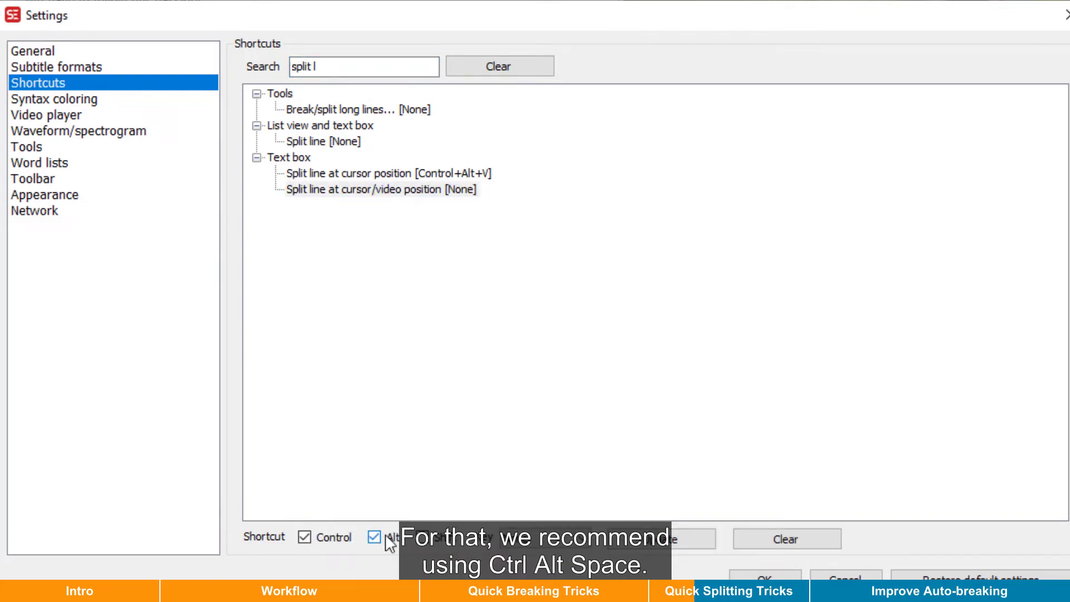
{"action": "left_click", "coordinate": [549, 541]}
{"action": "type", "text": "space"}
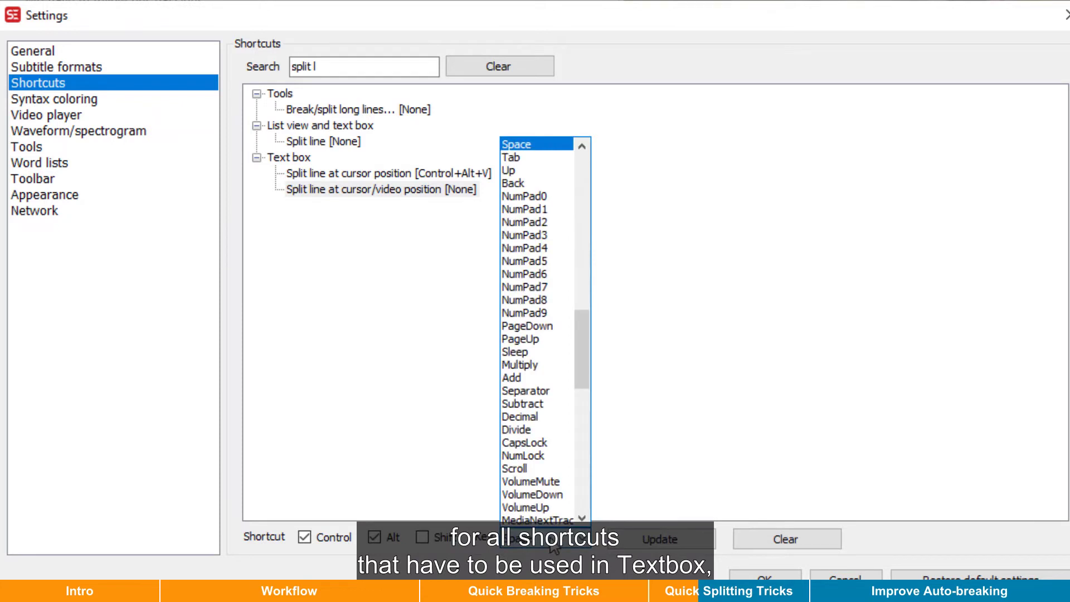
{"action": "key", "text": "Return"}
{"action": "left_click", "coordinate": [653, 549]}
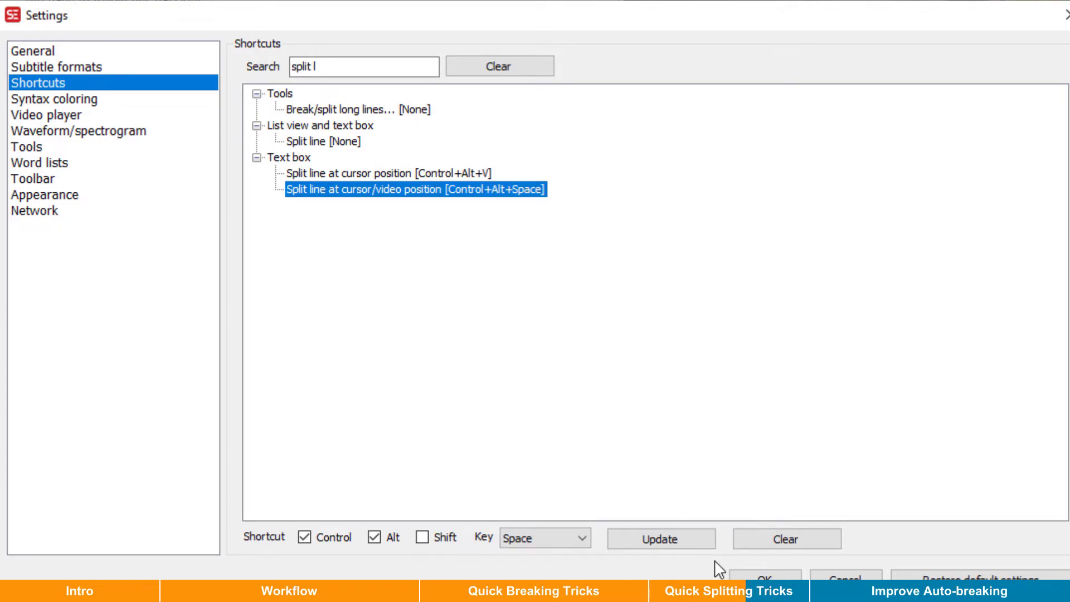
{"action": "left_click", "coordinate": [765, 575]}
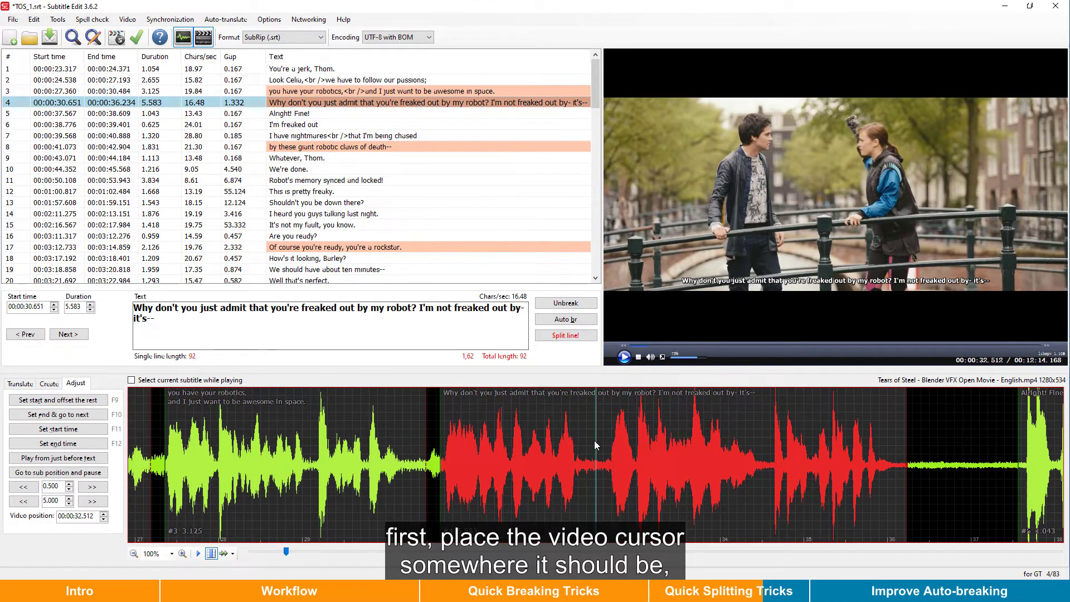
Split subtitle 4 before "I'm not freaked out by- it's--" at video position 00:00:34.625, using "Split line at cursor/video position".
{"action": "key", "text": "space"}
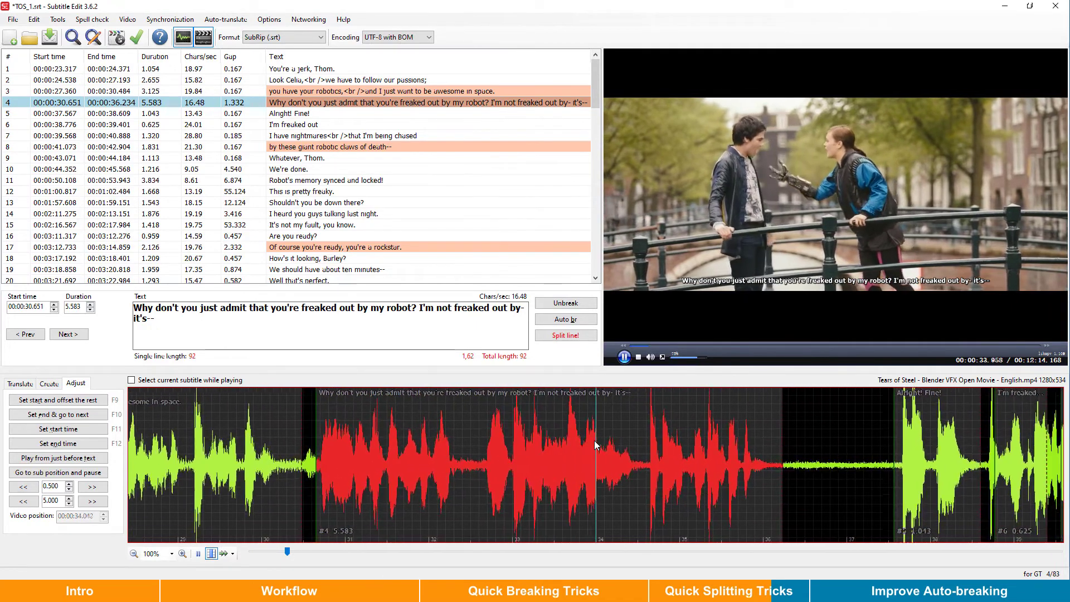
{"action": "key", "text": "space"}
{"action": "left_click", "coordinate": [420, 309]}
{"action": "key", "text": "Right"}
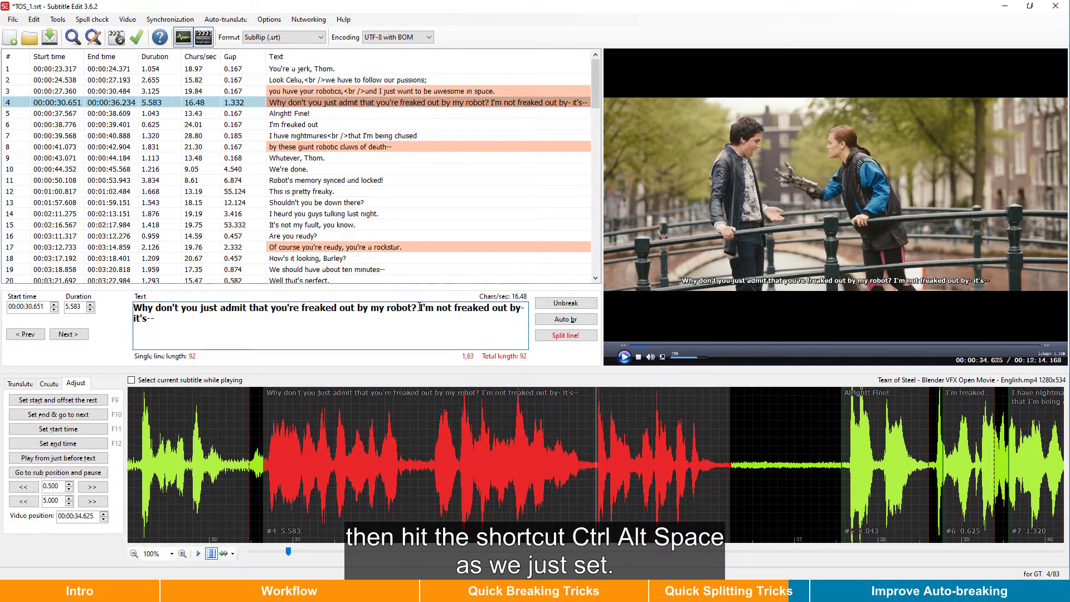
{"action": "key", "text": "ctrl+alt+space"}
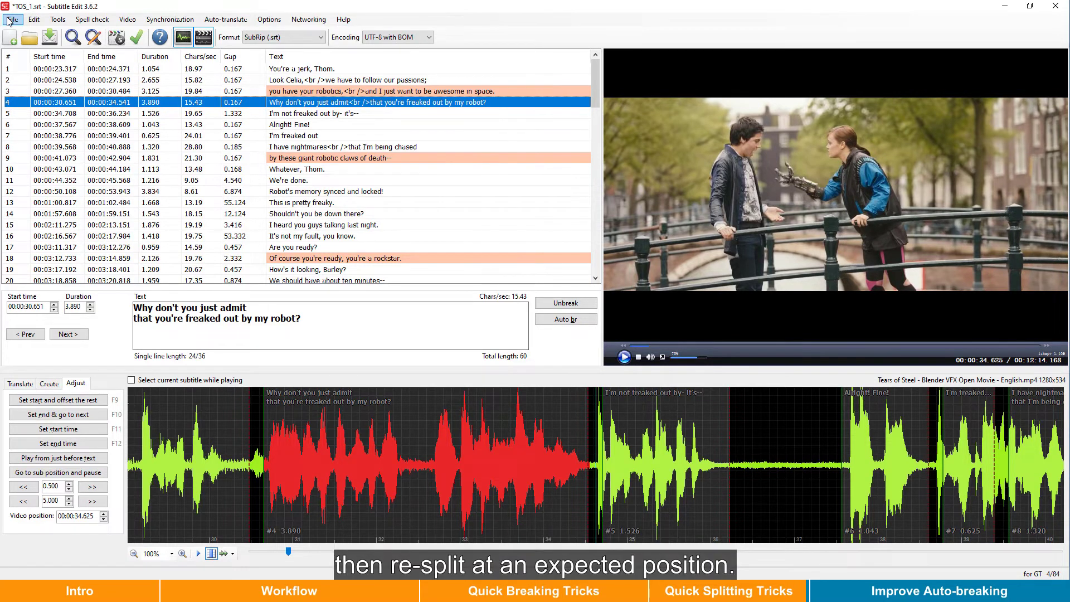
Examine the "Auto break text" option in the plain text import window and close it without importing.
{"action": "left_click", "coordinate": [10, 21]}
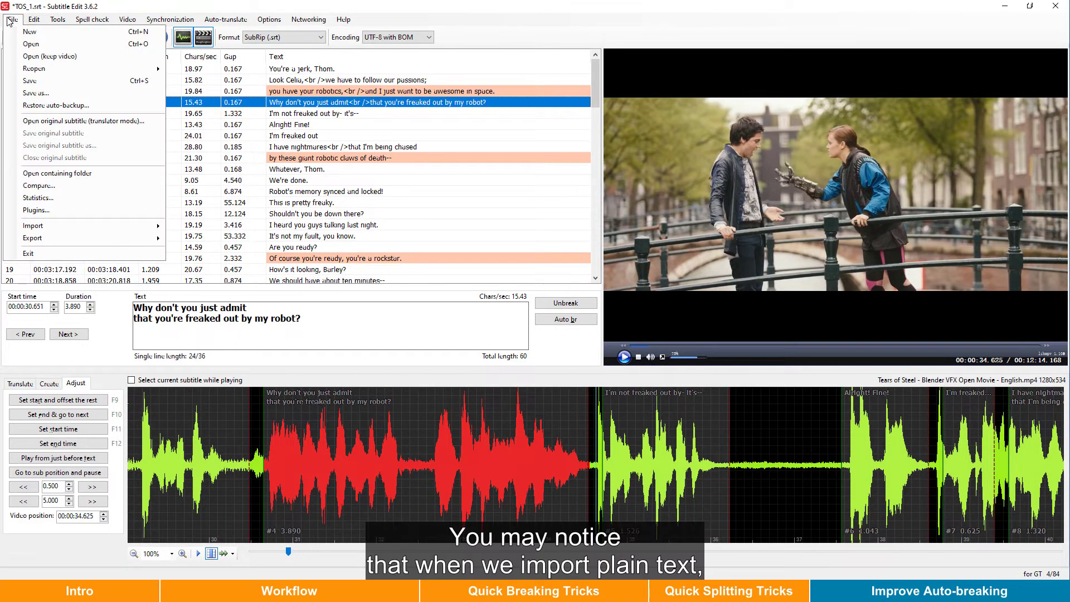
{"action": "mouse_move", "coordinate": [92, 226]}
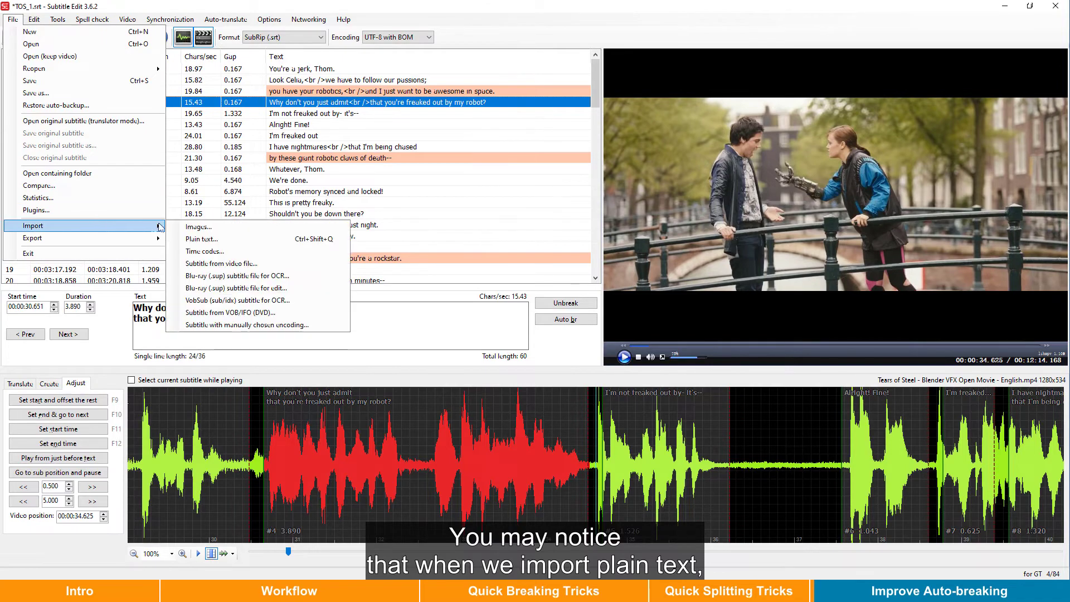
{"action": "left_click", "coordinate": [234, 239]}
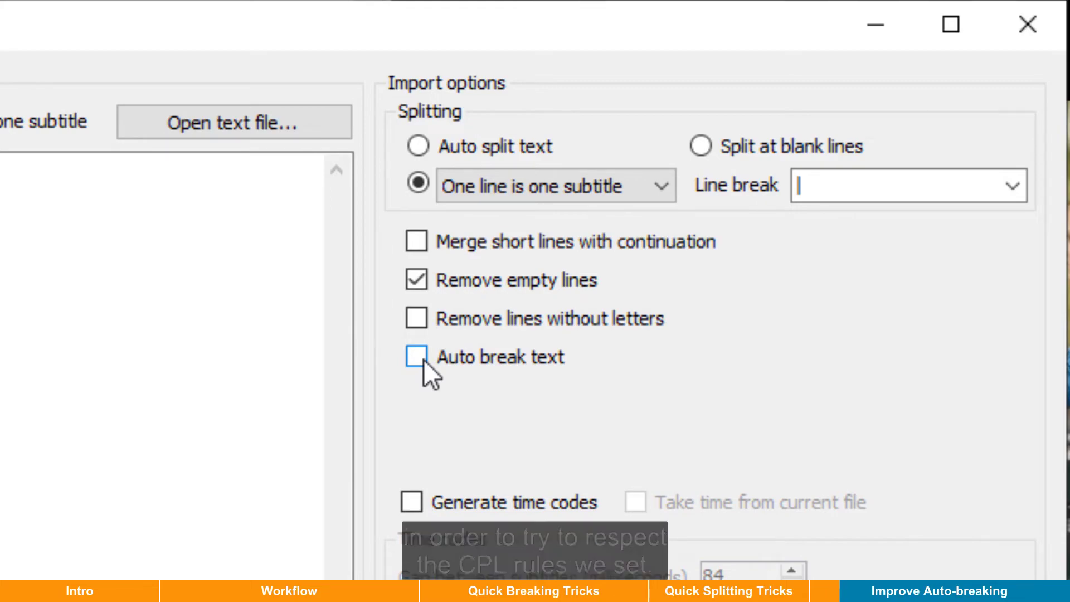
{"action": "left_click", "coordinate": [1036, 33]}
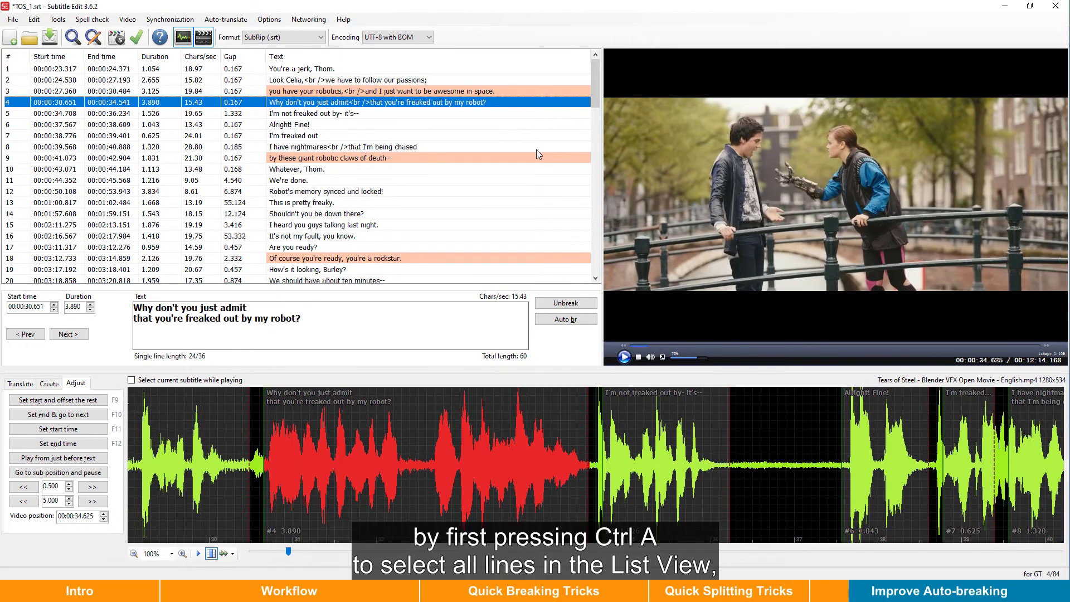
Auto-break all subtitles in the list at once and select subtitle 3.
{"action": "key", "text": "ctrl+a"}
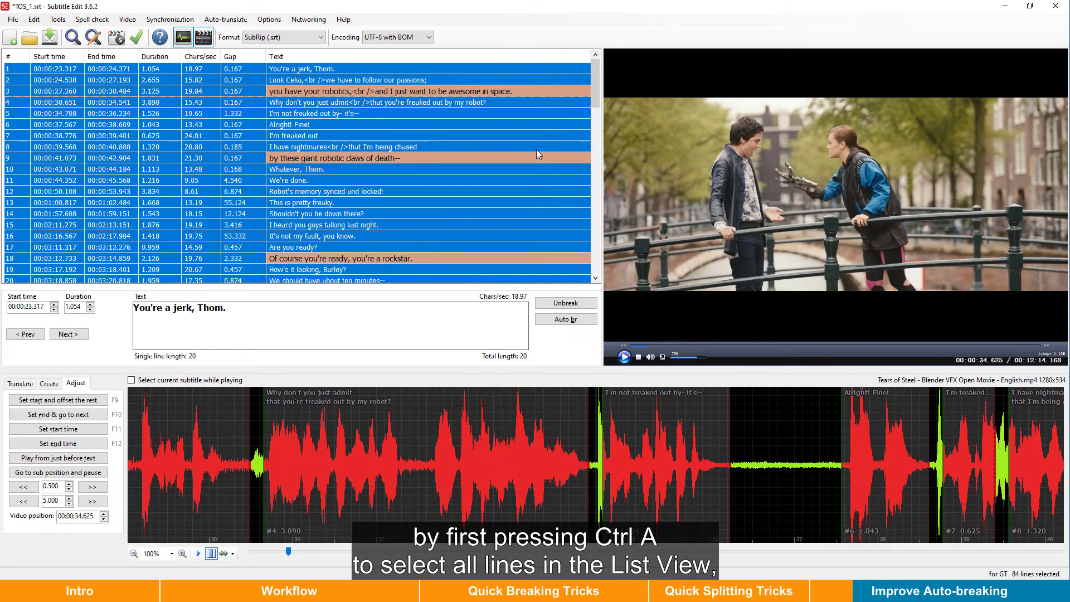
{"action": "left_click", "coordinate": [544, 319]}
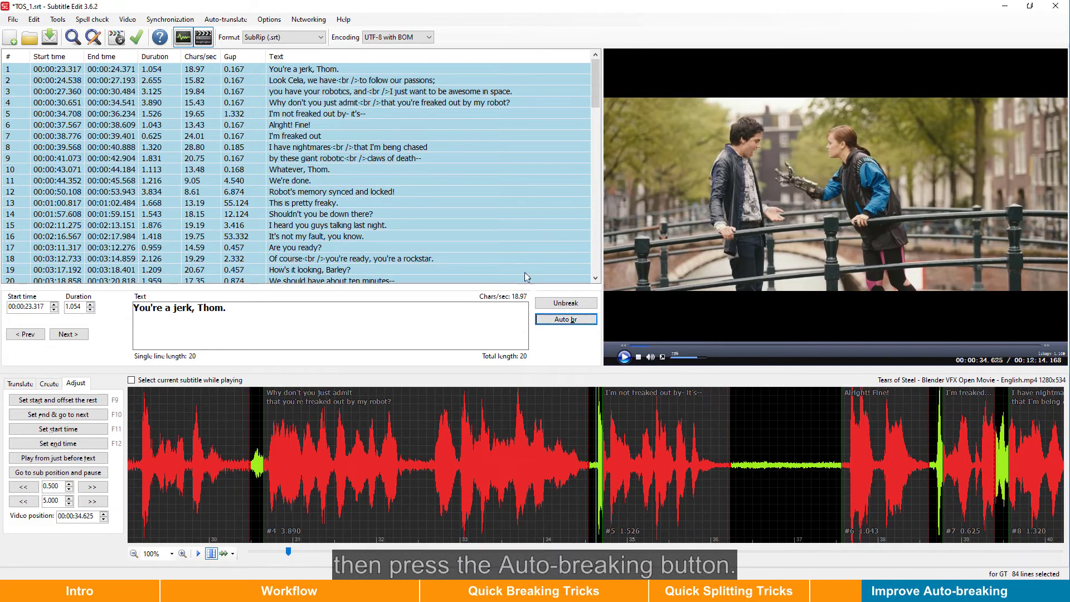
{"action": "left_click", "coordinate": [428, 95]}
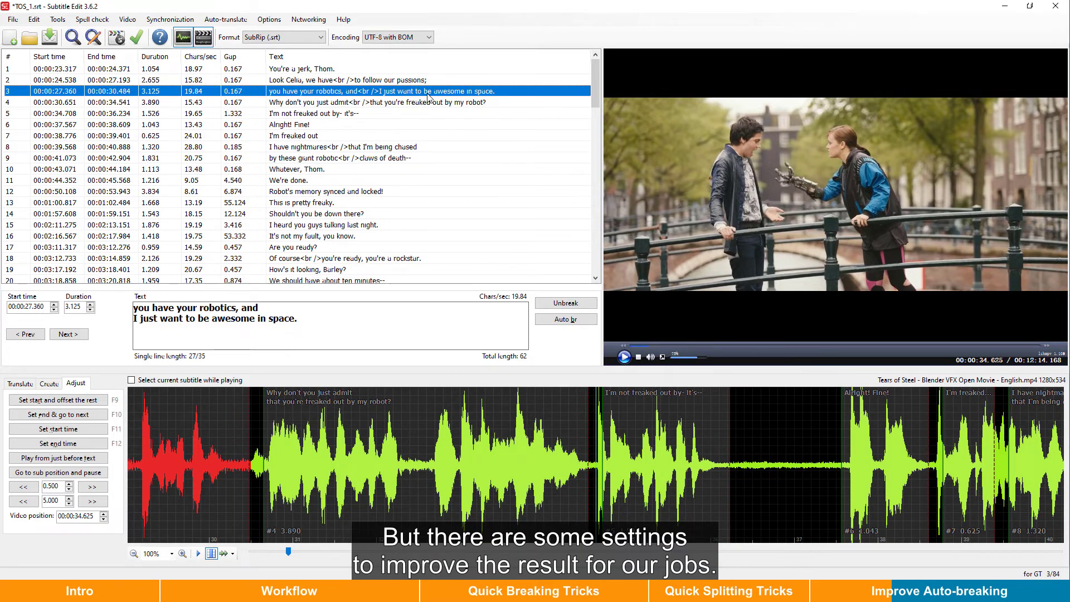
Enable early auto-breaking for end of sentence and for comma in the Tools settings, and open the do-not-break-after list for editing.
{"action": "left_click", "coordinate": [277, 24]}
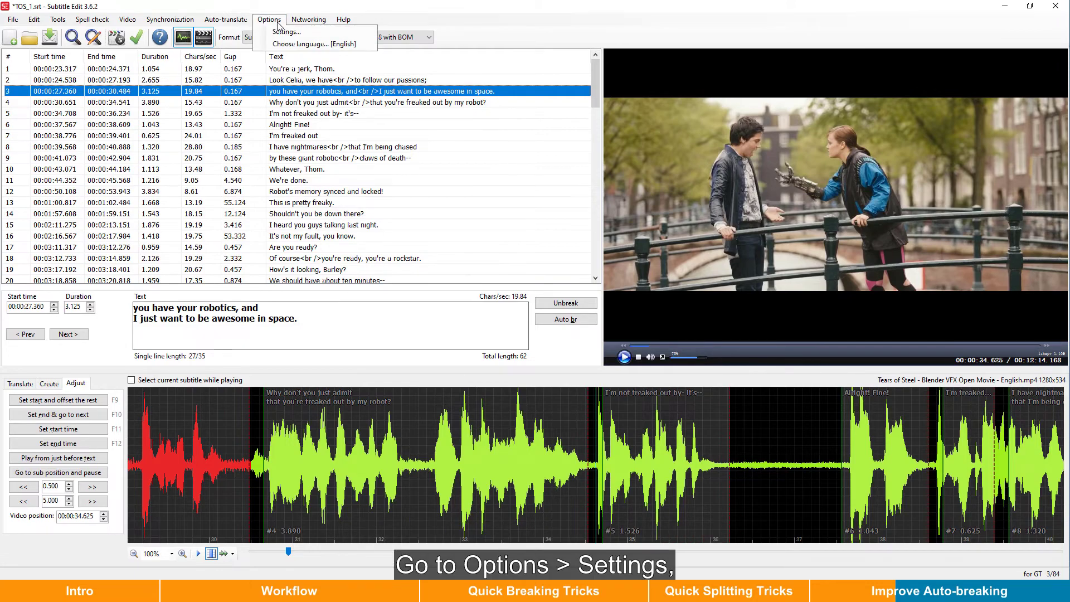
{"action": "left_click", "coordinate": [287, 32]}
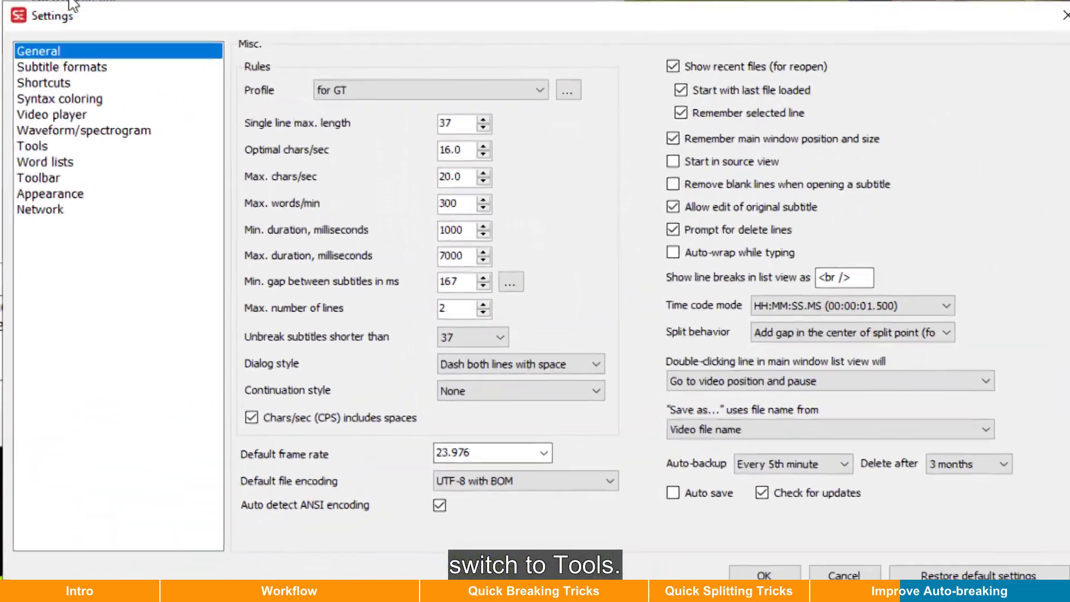
{"action": "left_click", "coordinate": [270, 211]}
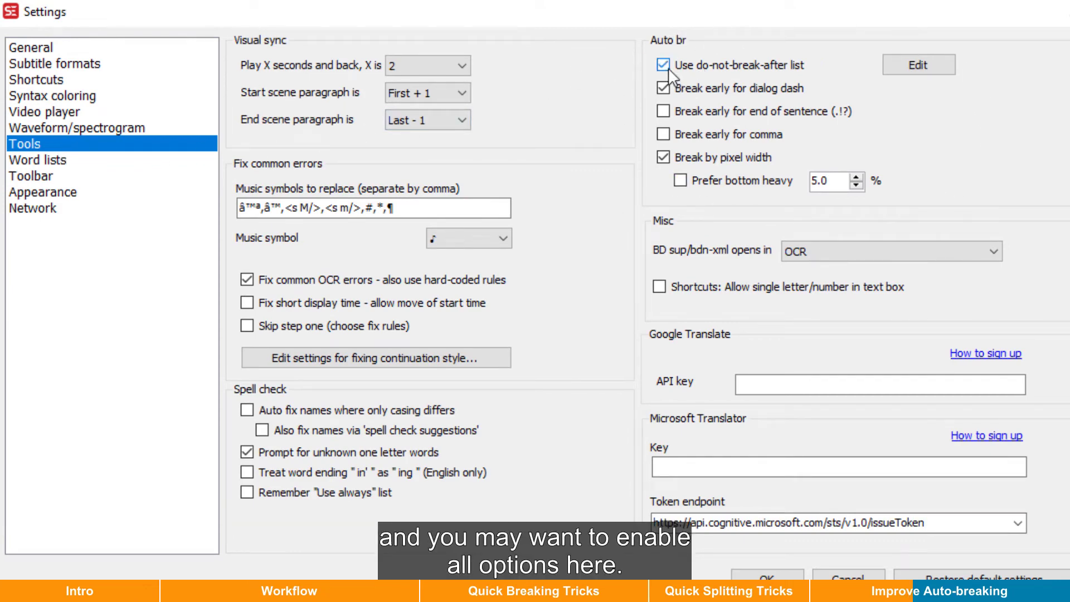
{"action": "left_click", "coordinate": [668, 113]}
{"action": "left_click", "coordinate": [666, 136]}
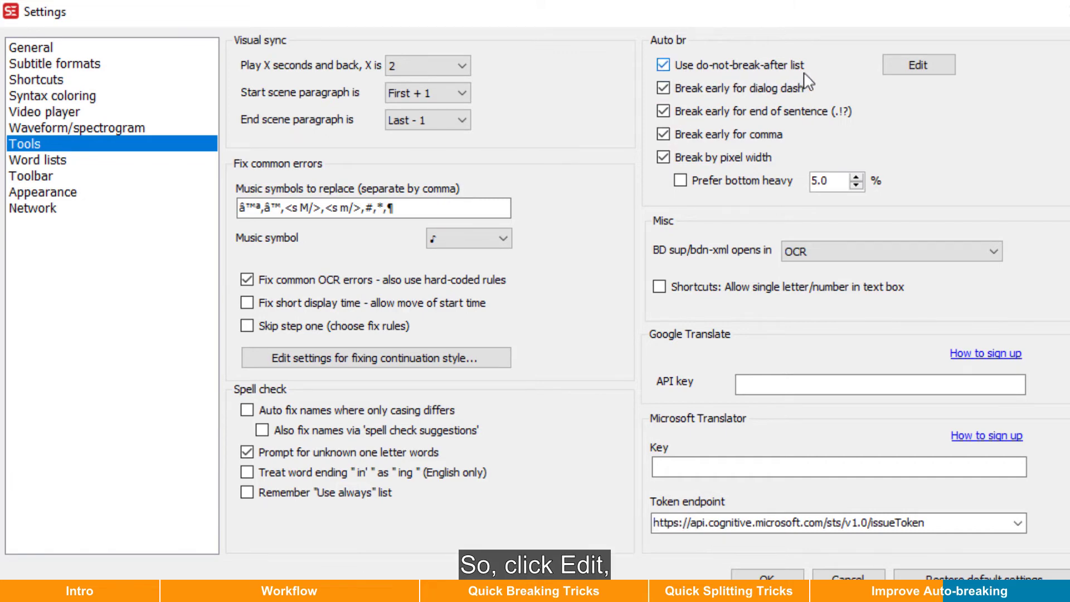
{"action": "left_click", "coordinate": [902, 69]}
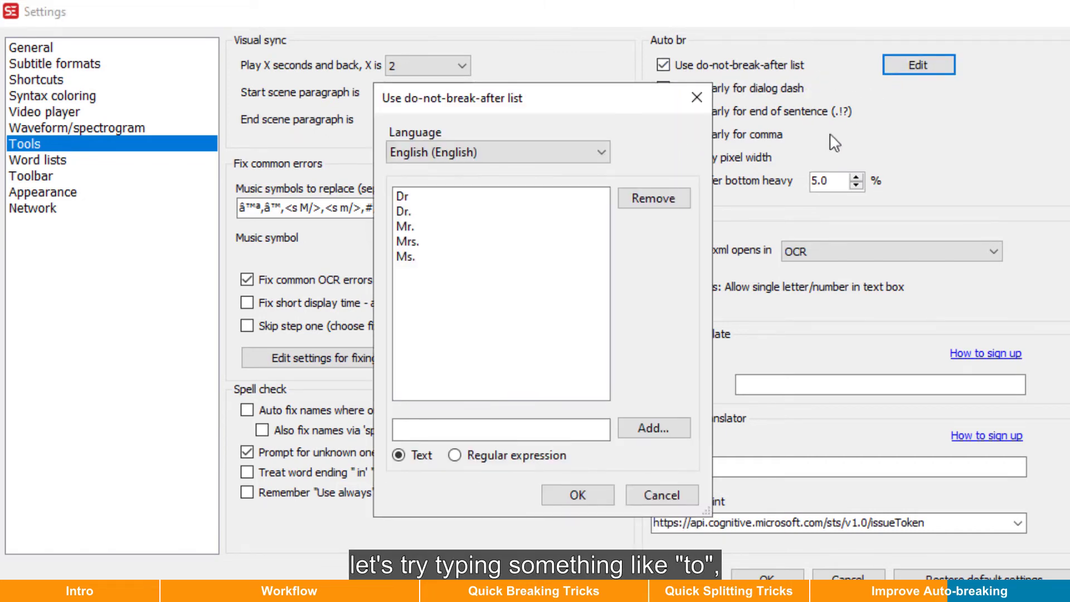
Try adding "to" as a plain text entry to the English do-not-break-after list.
{"action": "left_click", "coordinate": [520, 427]}
{"action": "type", "text": "to"}
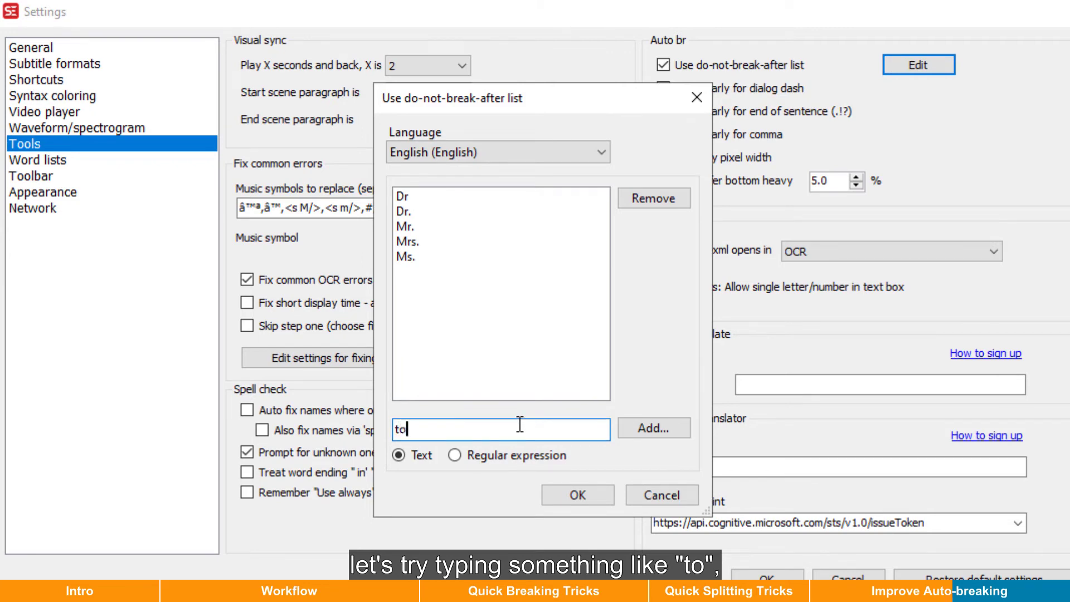
{"action": "left_click", "coordinate": [647, 427]}
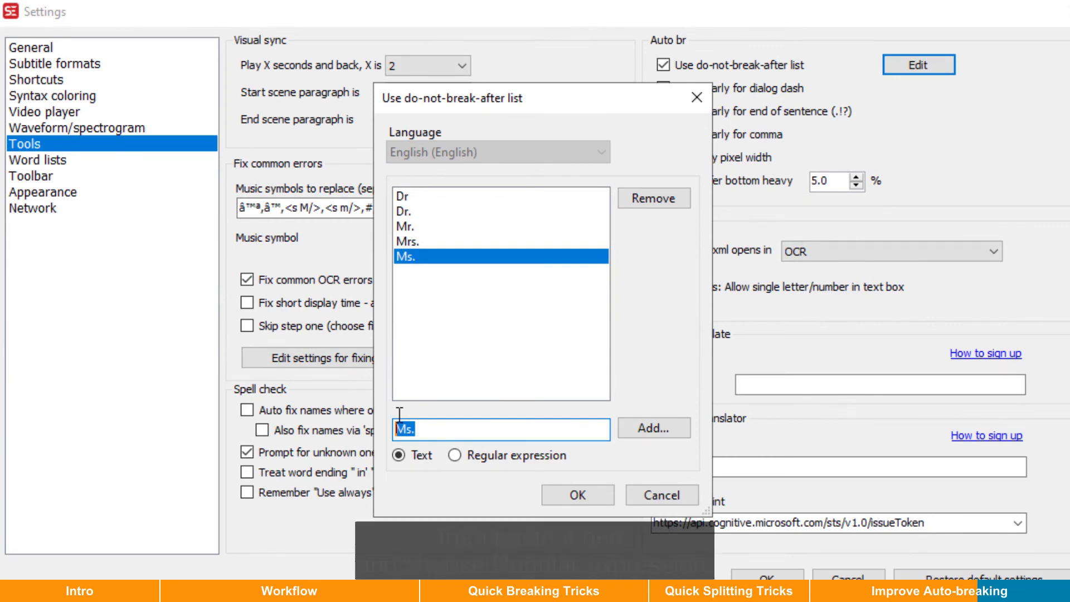
Add the copied word pattern ending in "about|through|these|those|we|they|that" as a regular expression to the English do-not-break-after list and accept the list.
{"action": "key", "text": "ctrl+v"}
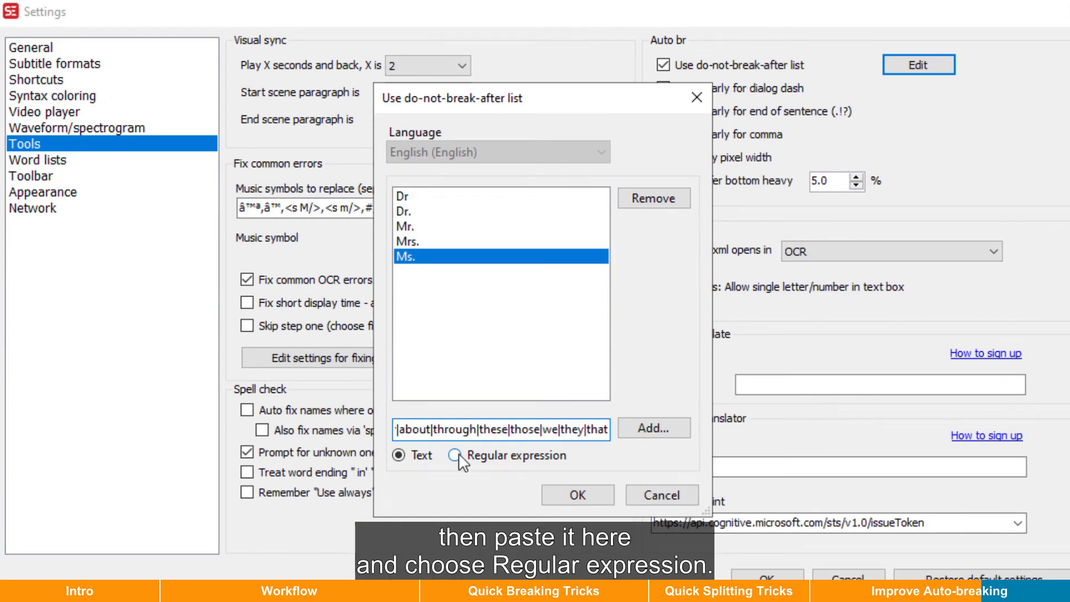
{"action": "left_click", "coordinate": [457, 456]}
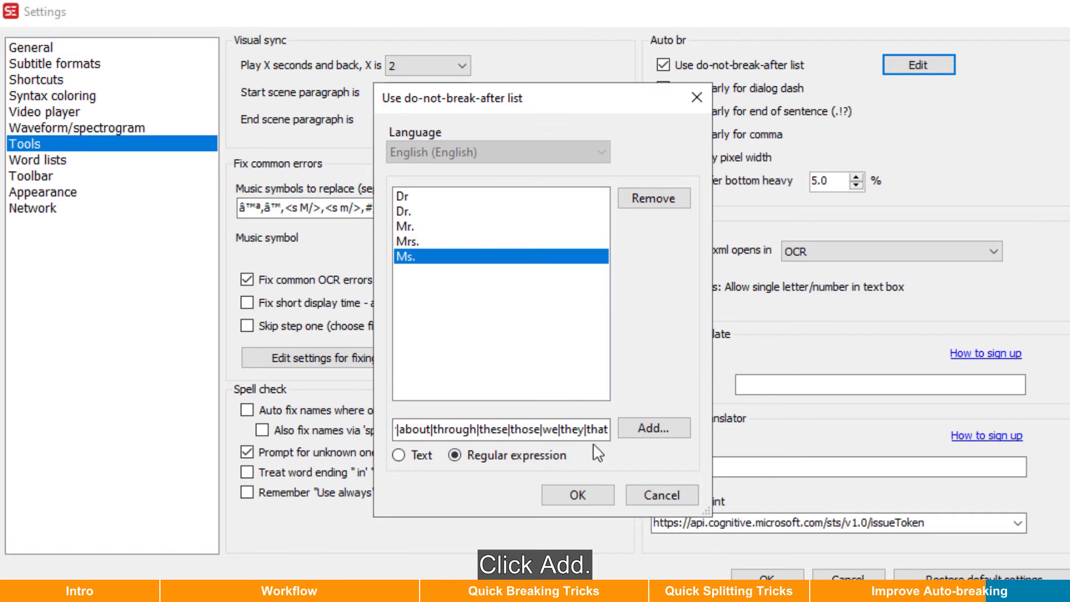
{"action": "left_click", "coordinate": [669, 430]}
{"action": "left_click", "coordinate": [580, 495]}
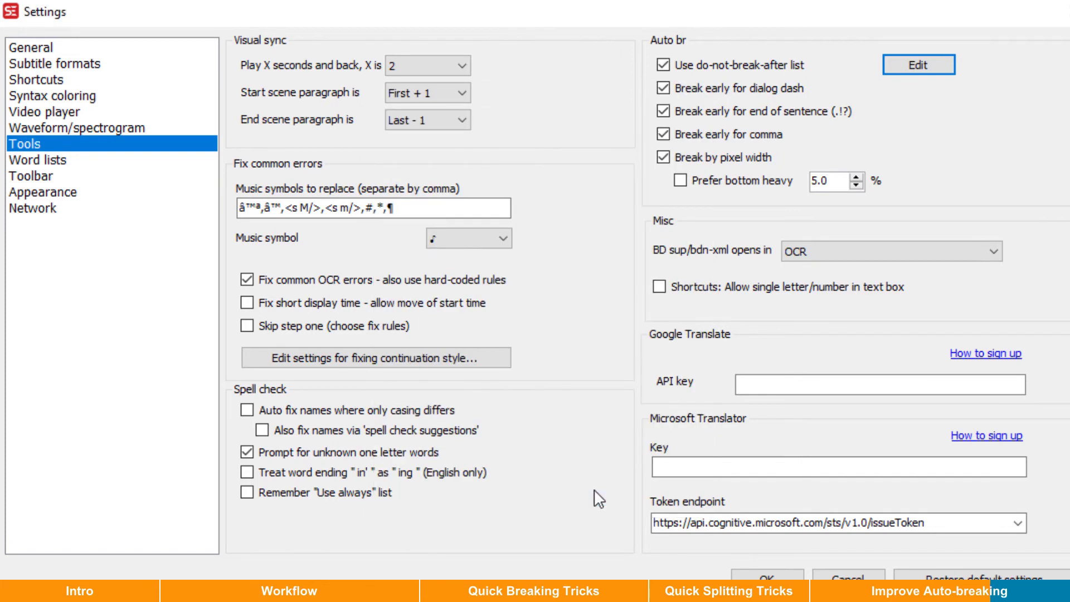